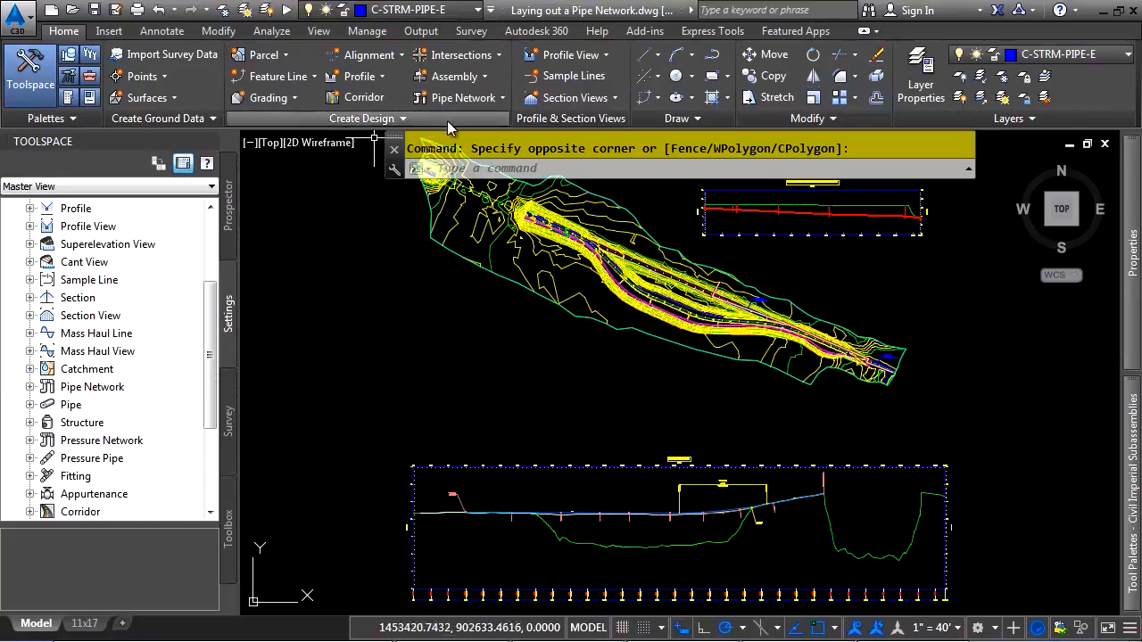
- Start a new pipe network from the creation tools, named STORM-1, with the Storm Sewer parts list
left_click(471, 100)
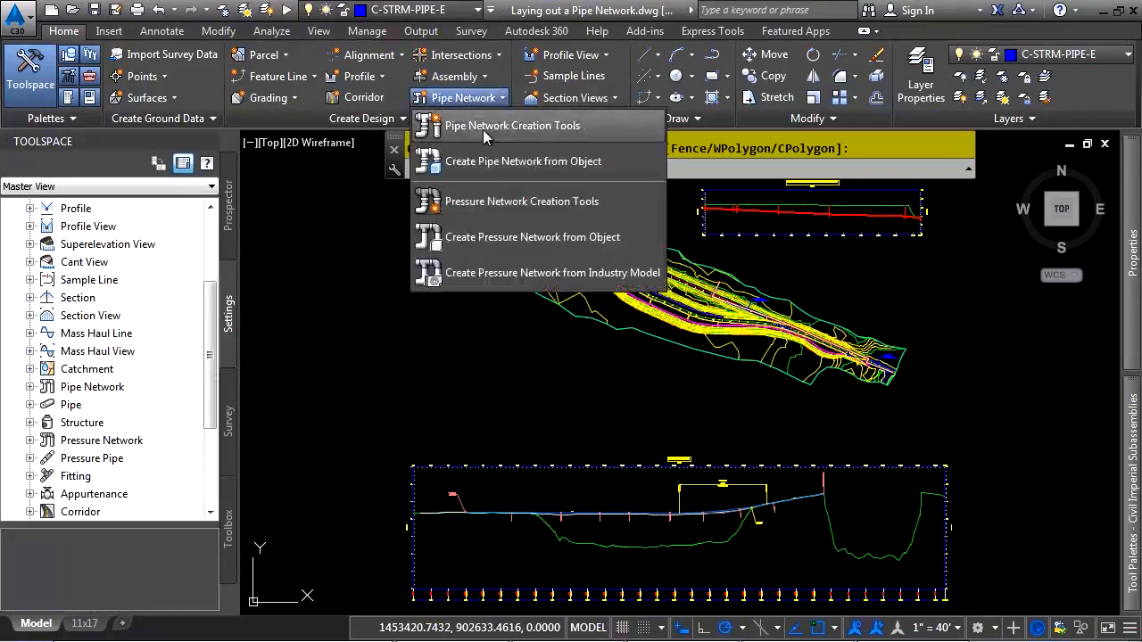
left_click(504, 126)
type("ST")
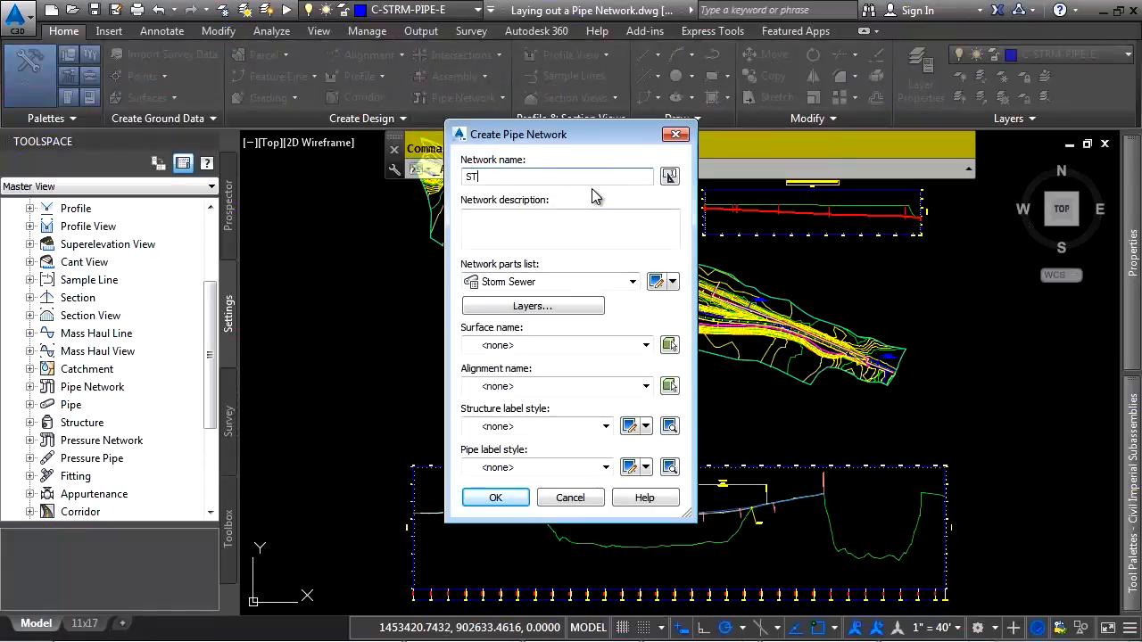
type("ORM-1")
left_click(595, 285)
left_click(535, 330)
- Review the network's layer assignments and the modifier options for the pipe plan layer, leaving without changes
left_click(517, 308)
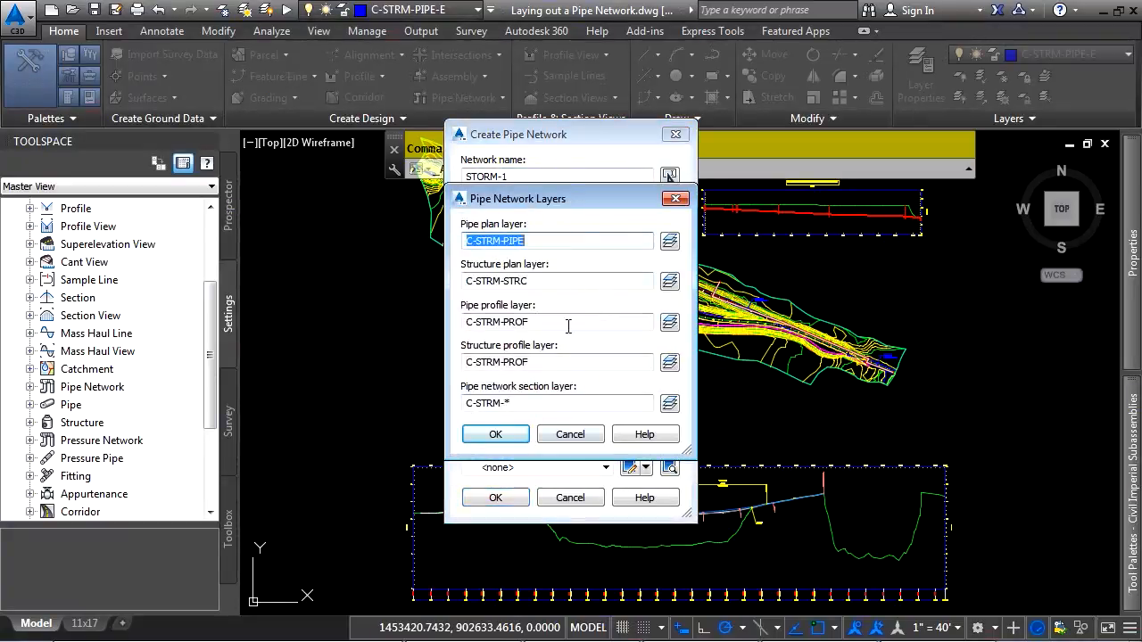
left_click(670, 243)
left_click(544, 346)
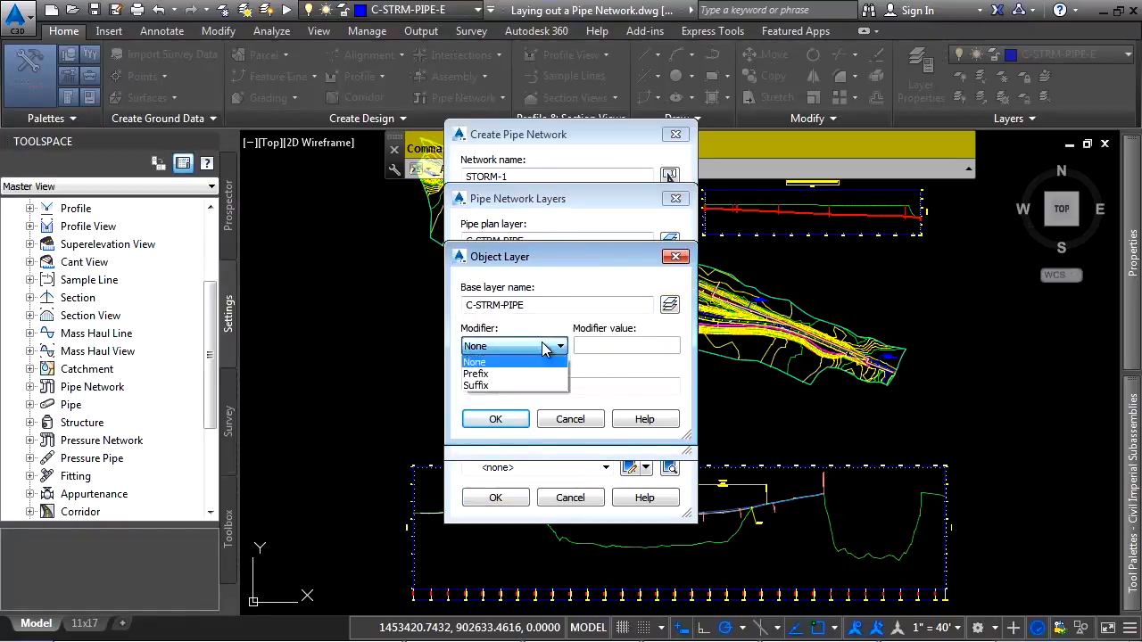
left_click(571, 420)
left_click(572, 421)
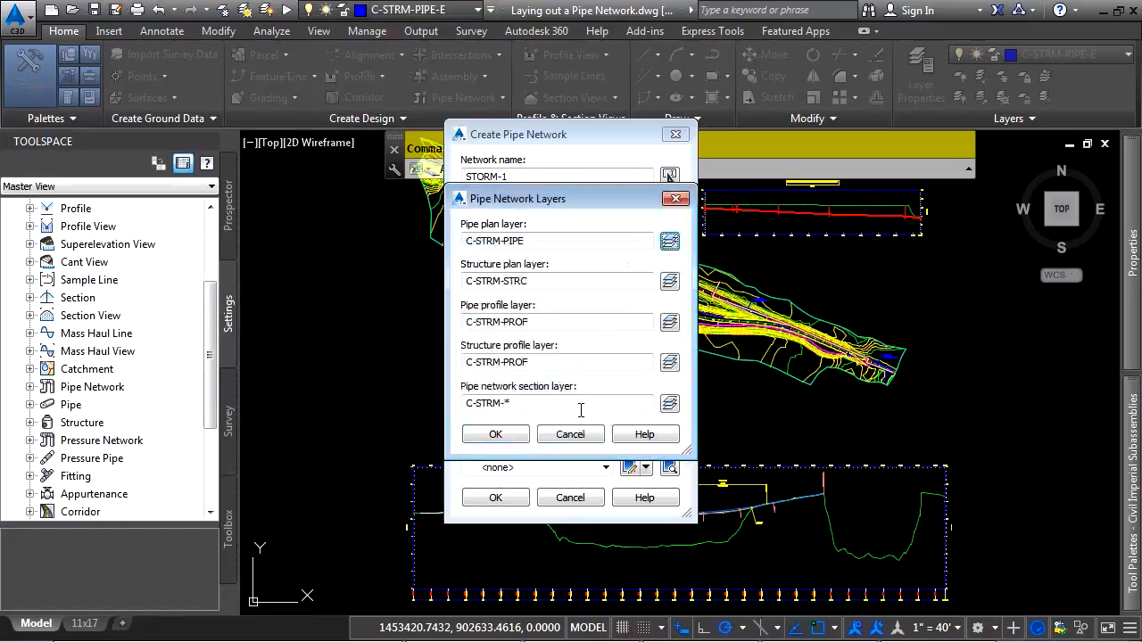
left_click(571, 433)
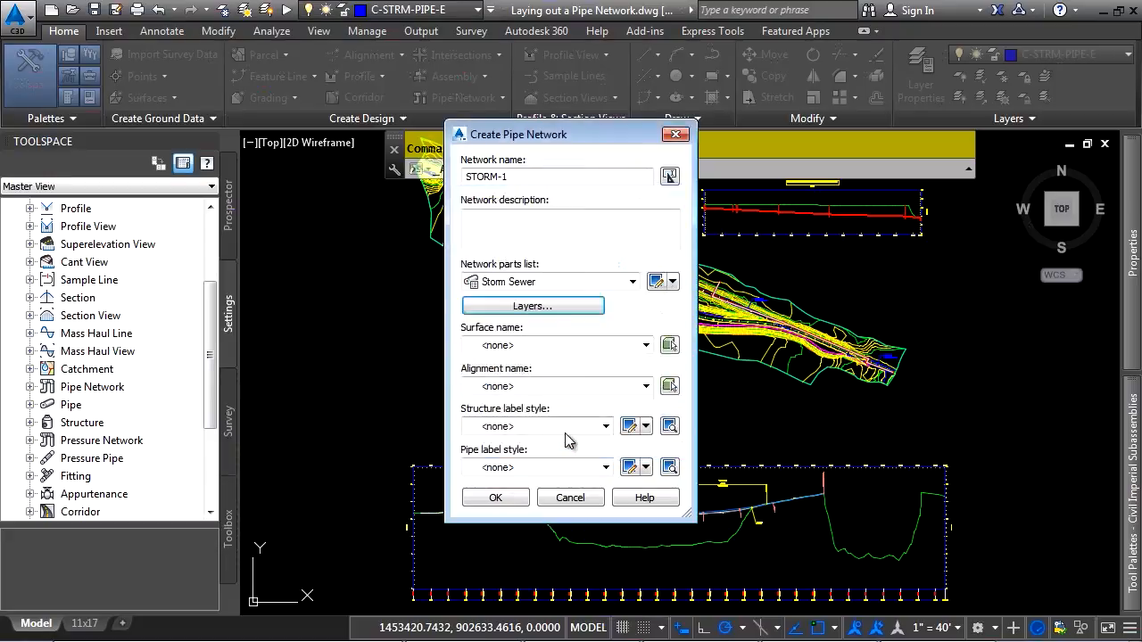
- Assign surface FG and alignment Bypass 1 to the network and create it
left_click(556, 345)
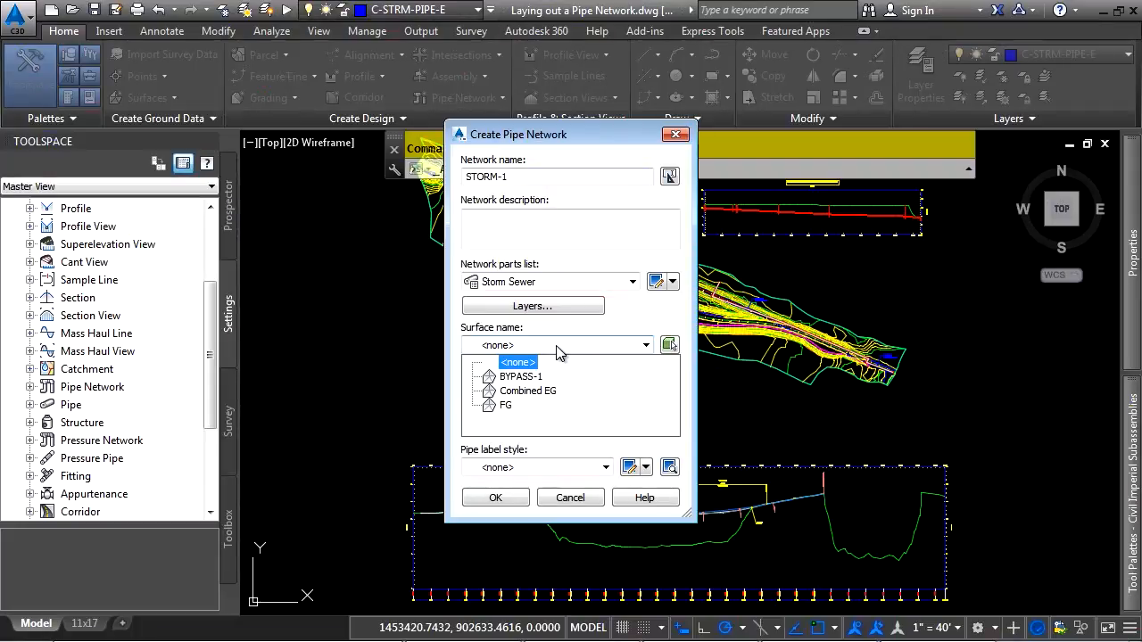
left_click(504, 406)
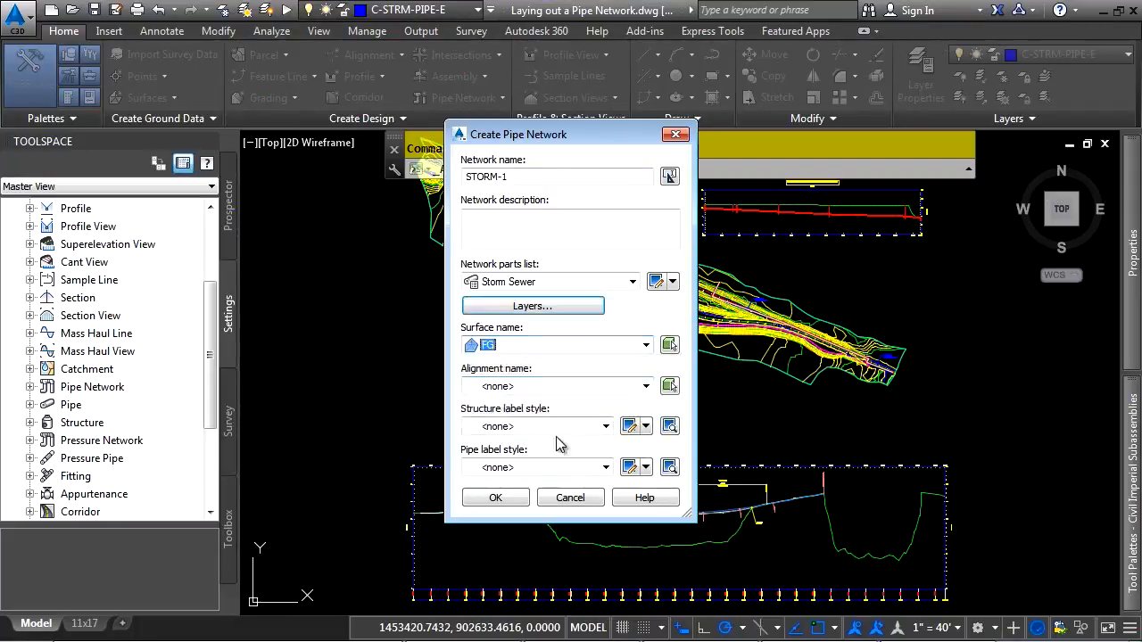
left_click(531, 387)
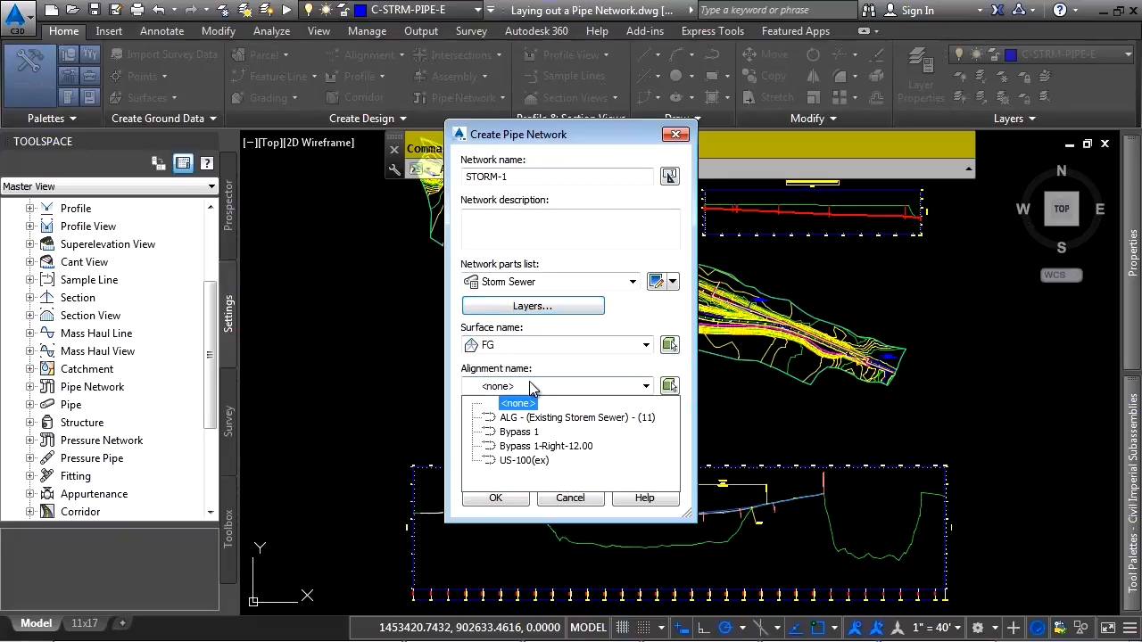
left_click(531, 434)
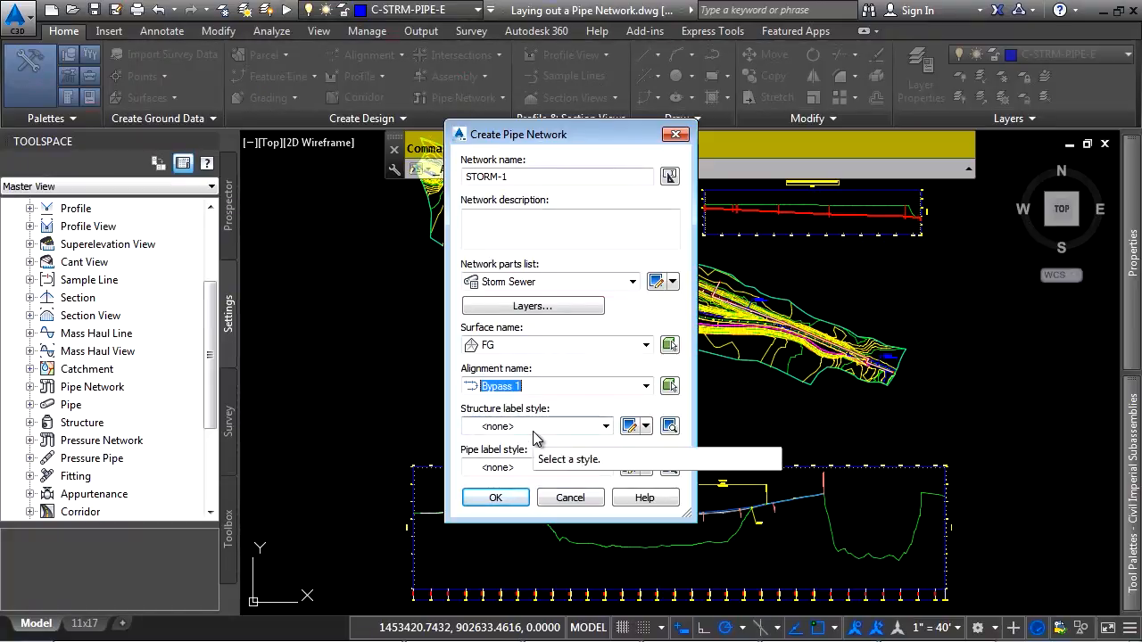
left_click(511, 500)
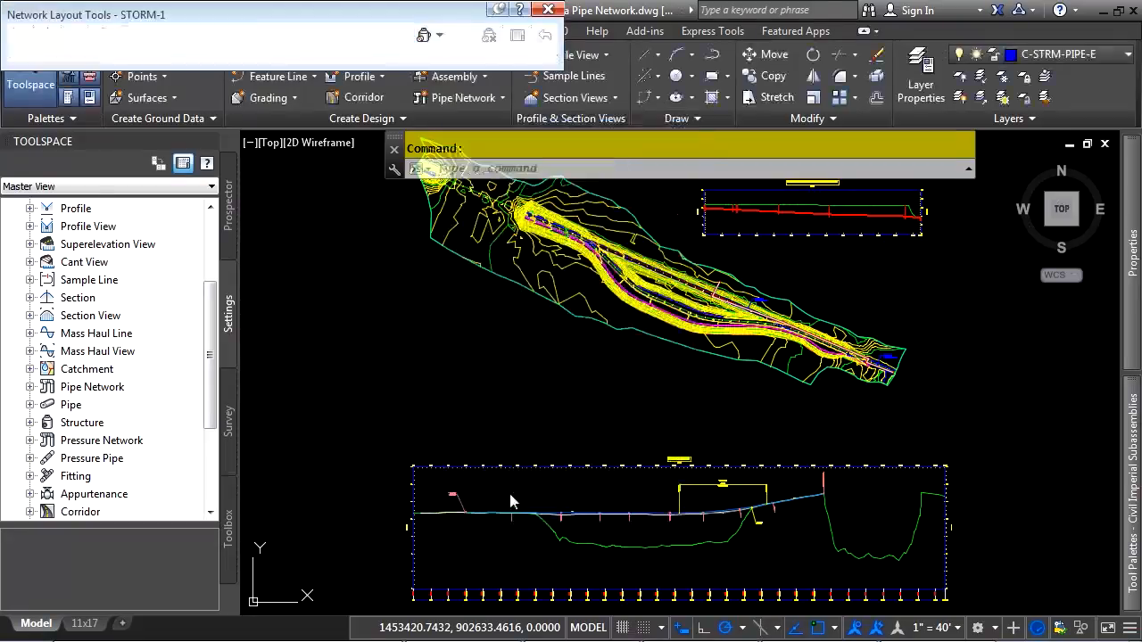
- Review the layout, profile and section settings in the STORM-1 network properties, leaving without changes
left_click_drag(669, 288, 719, 236)
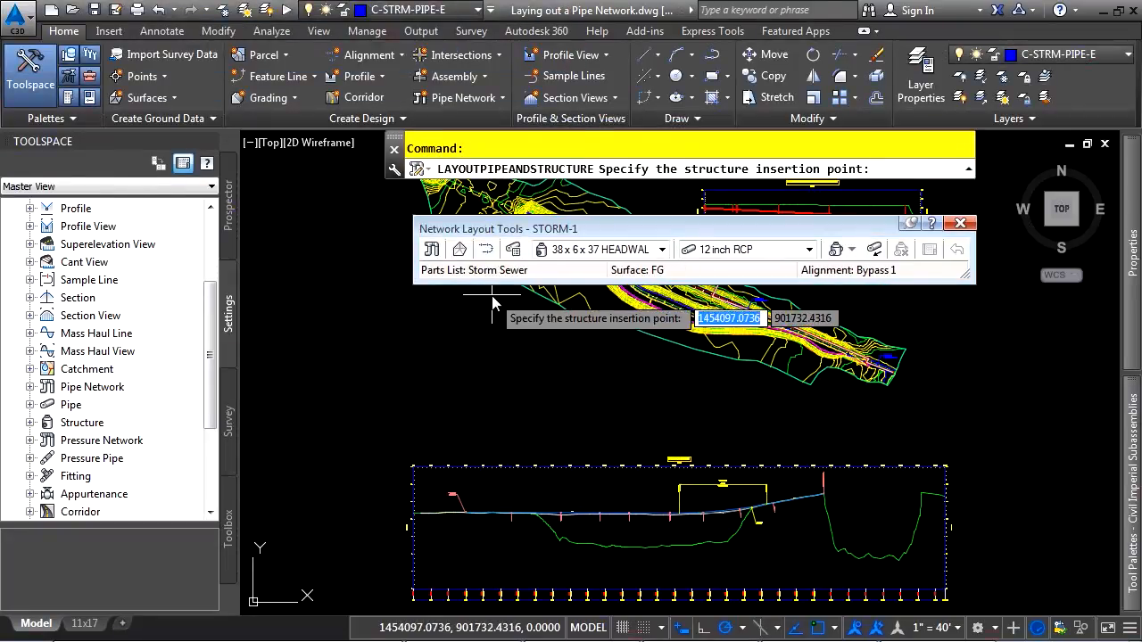
left_click(432, 251)
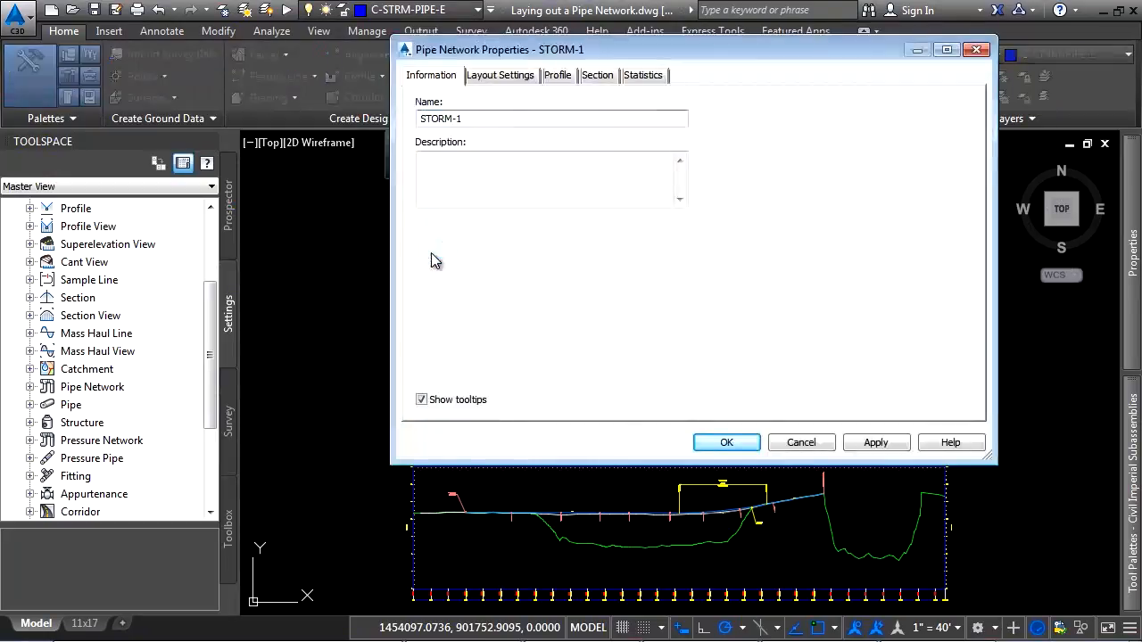
left_click(530, 80)
left_click(560, 79)
left_click(610, 81)
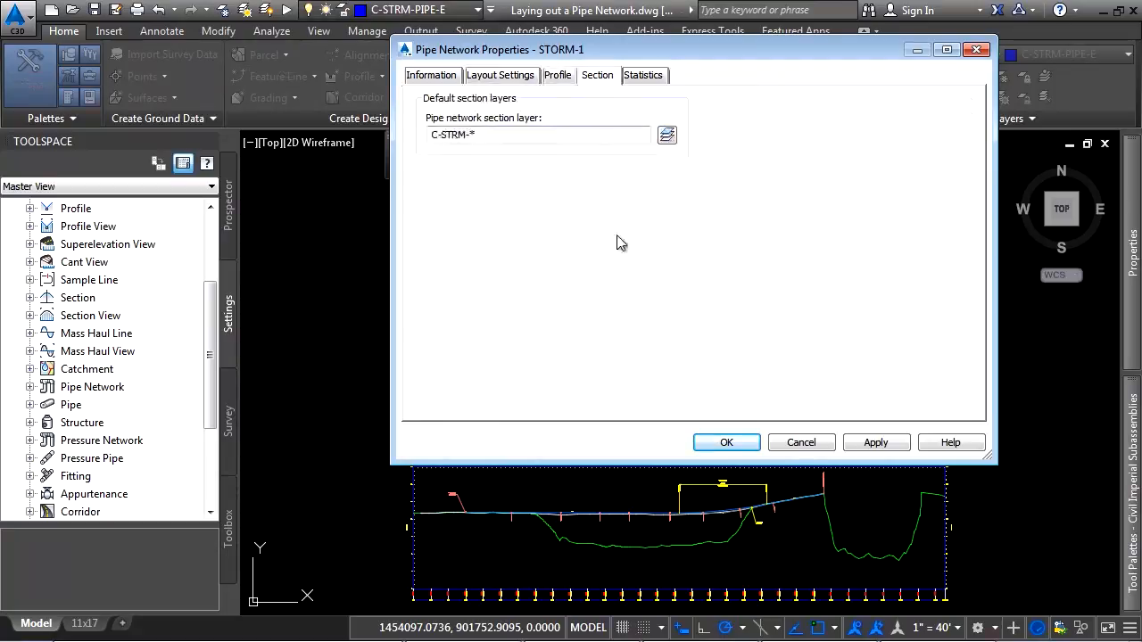
left_click(800, 442)
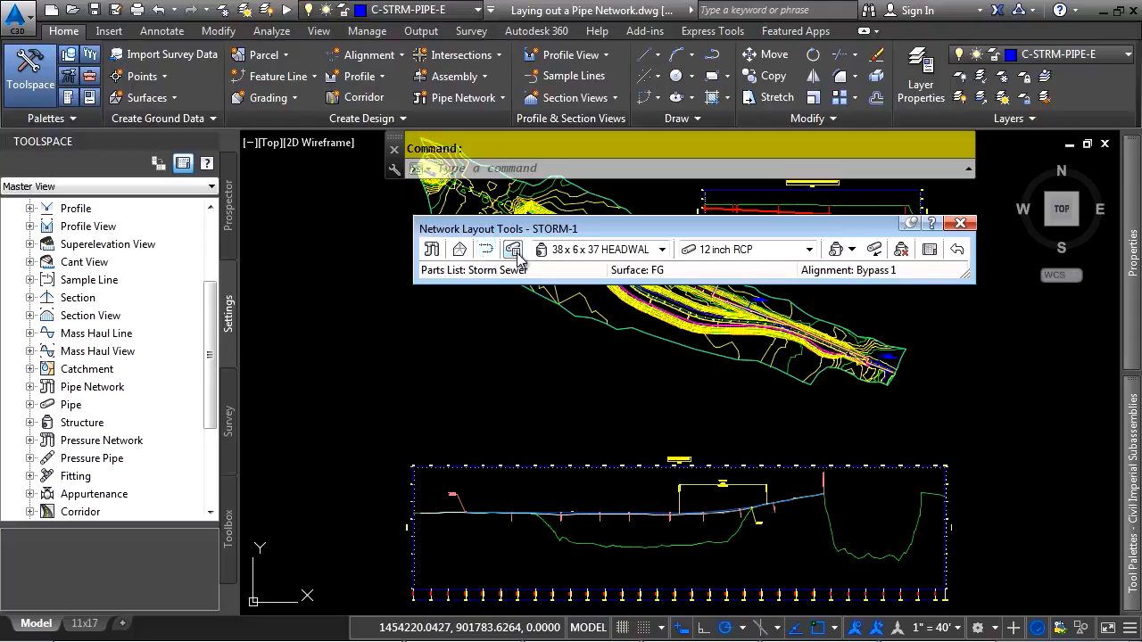
- Choose the 24 x 24 CB rectangular junction structure and the 12" RCP concrete pipe as the parts to lay out
left_click(659, 251)
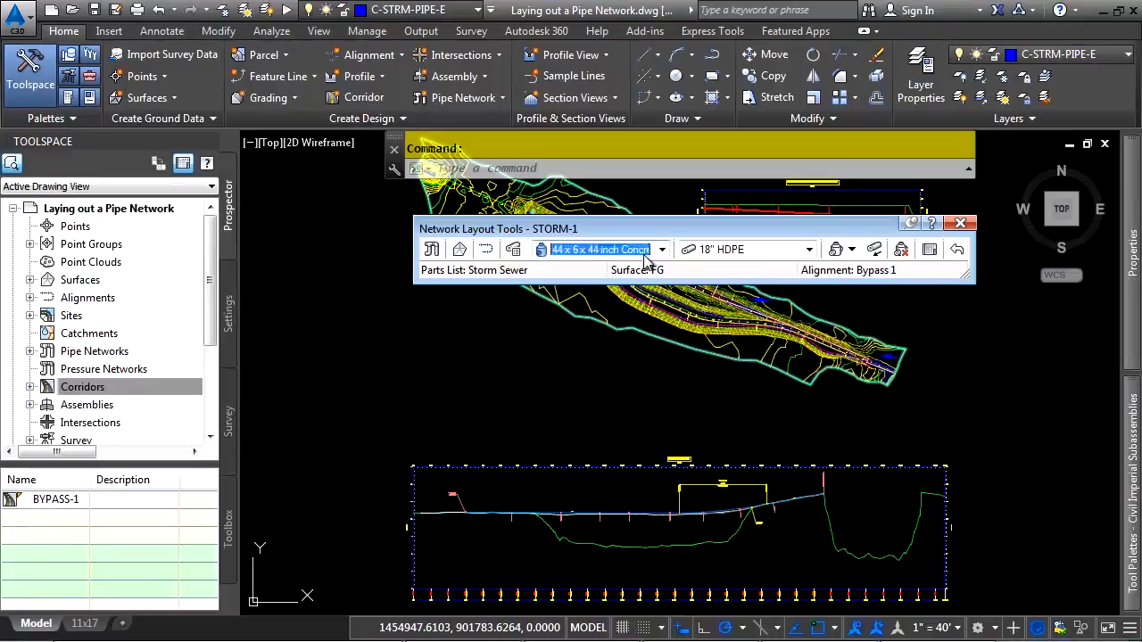
left_click(661, 249)
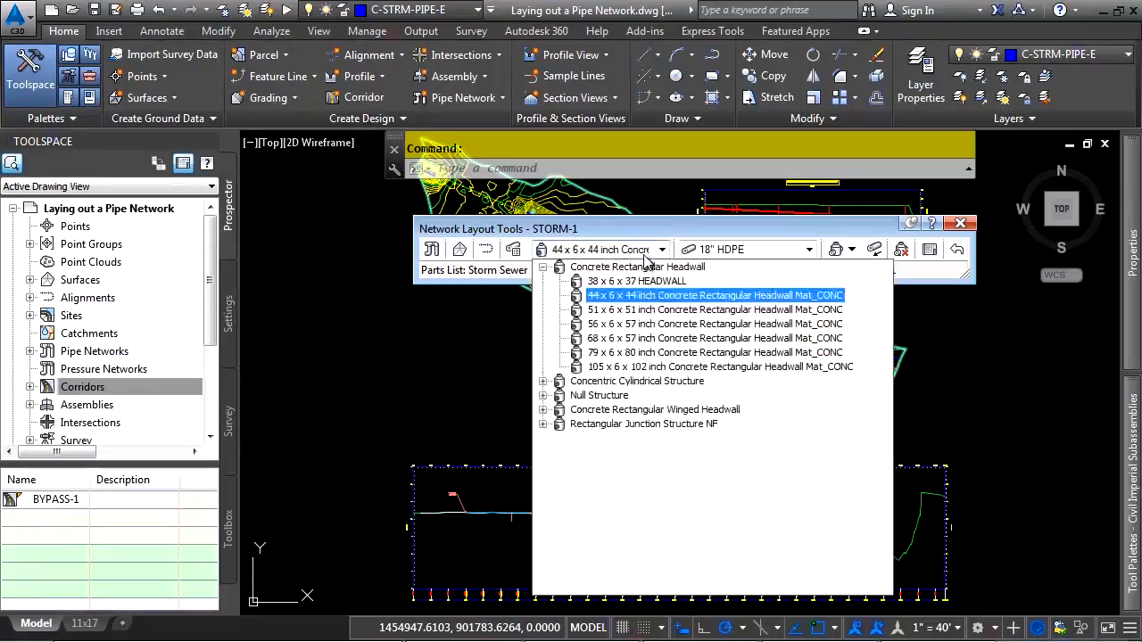
left_click(543, 423)
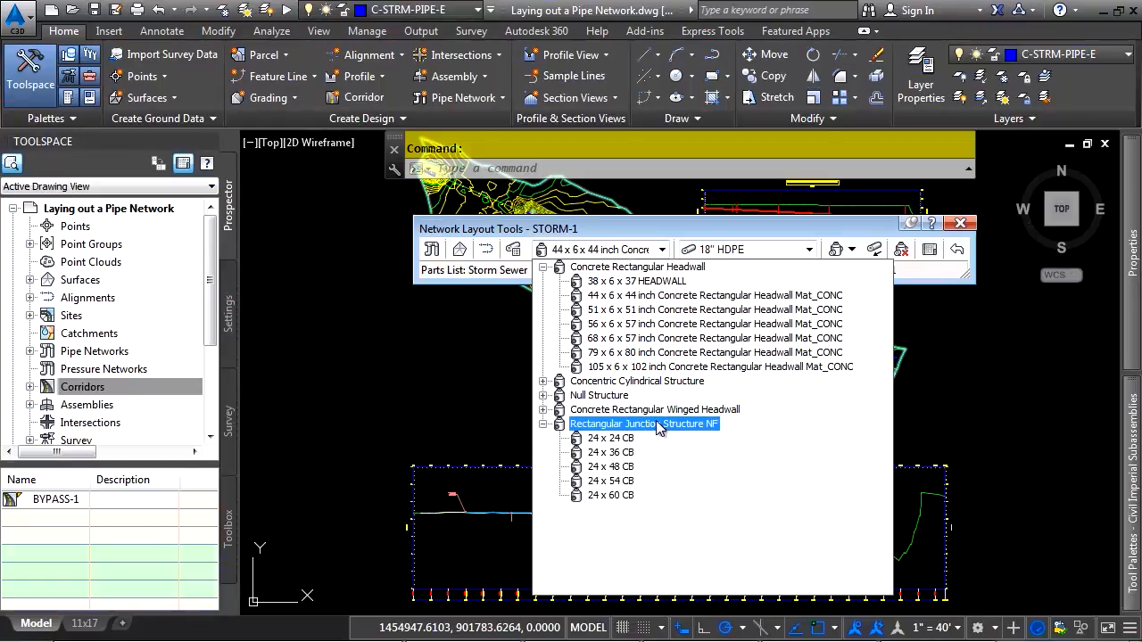
left_click(611, 438)
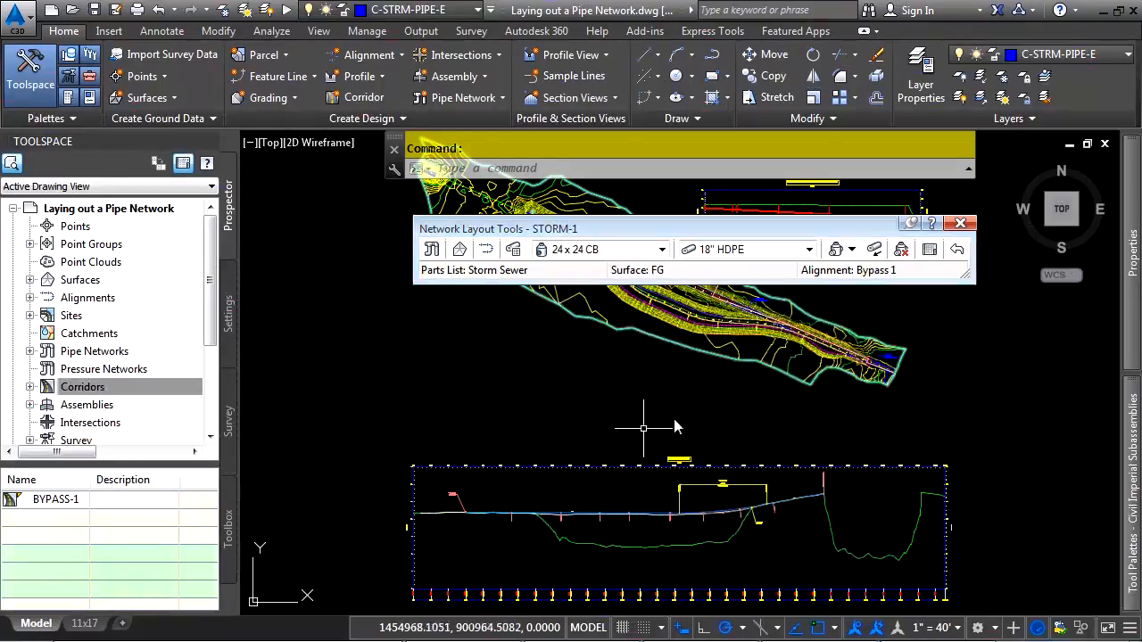
left_click(767, 250)
left_click(690, 325)
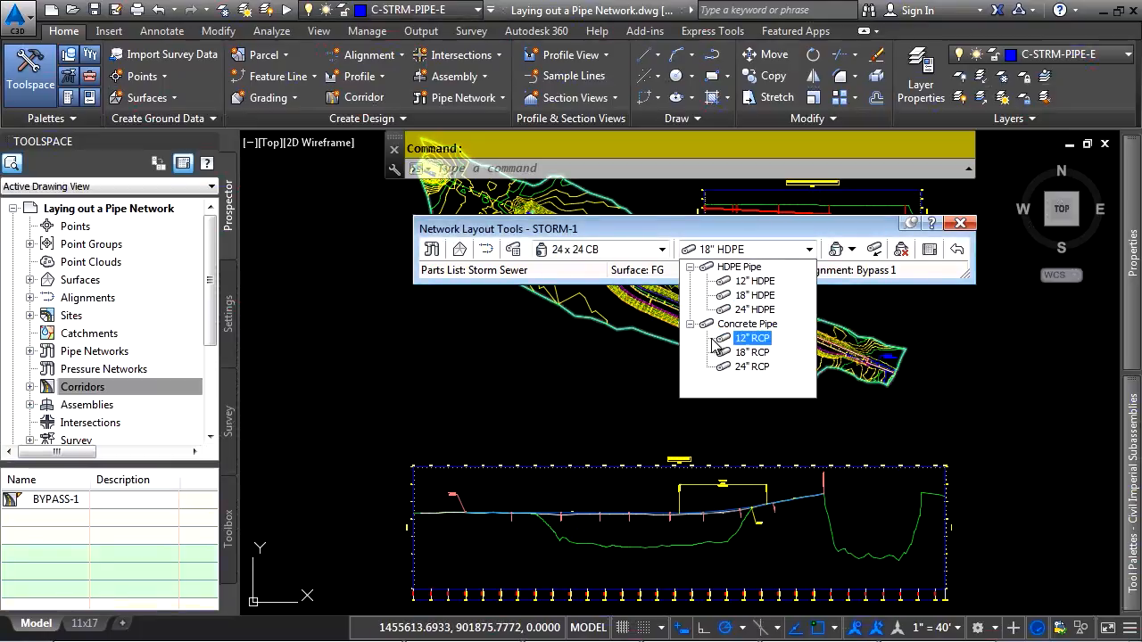
left_click(752, 338)
- Lay out pipes and structures together, placing the first catch basin by station and offset along Bypass 1 at station 1025, offset 12.00
left_click(854, 250)
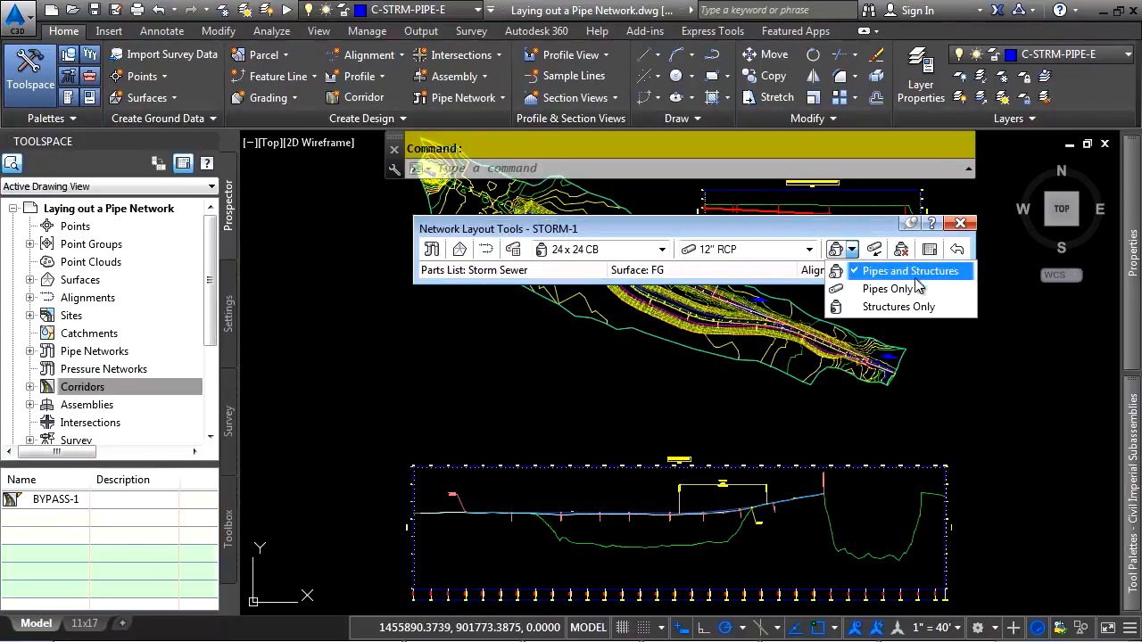
left_click(860, 228)
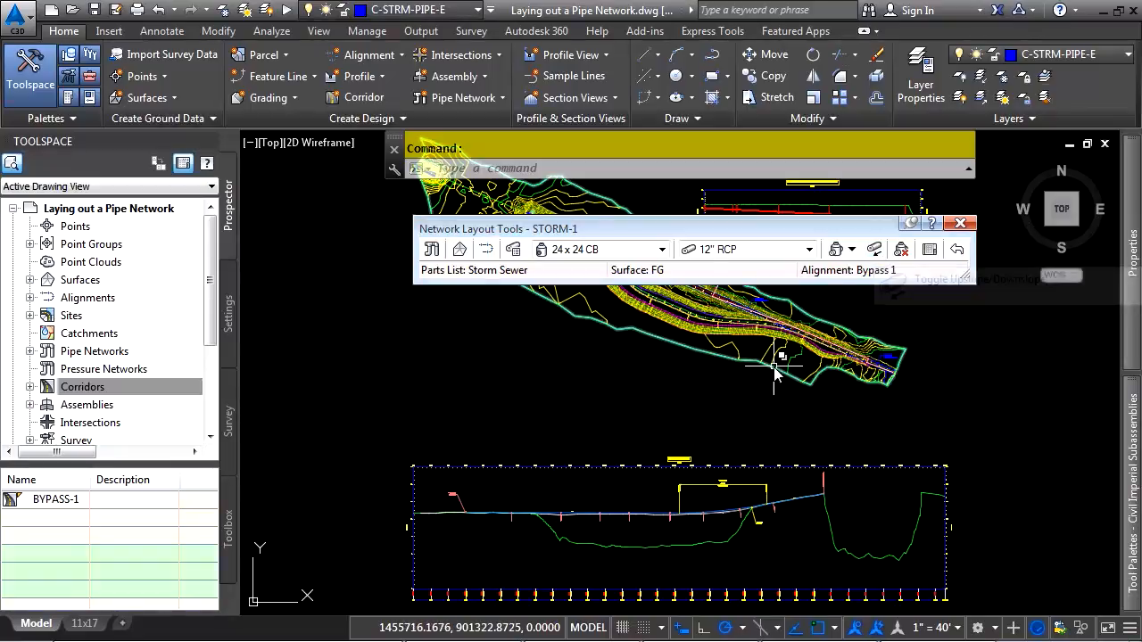
left_click_drag(643, 228, 580, 208)
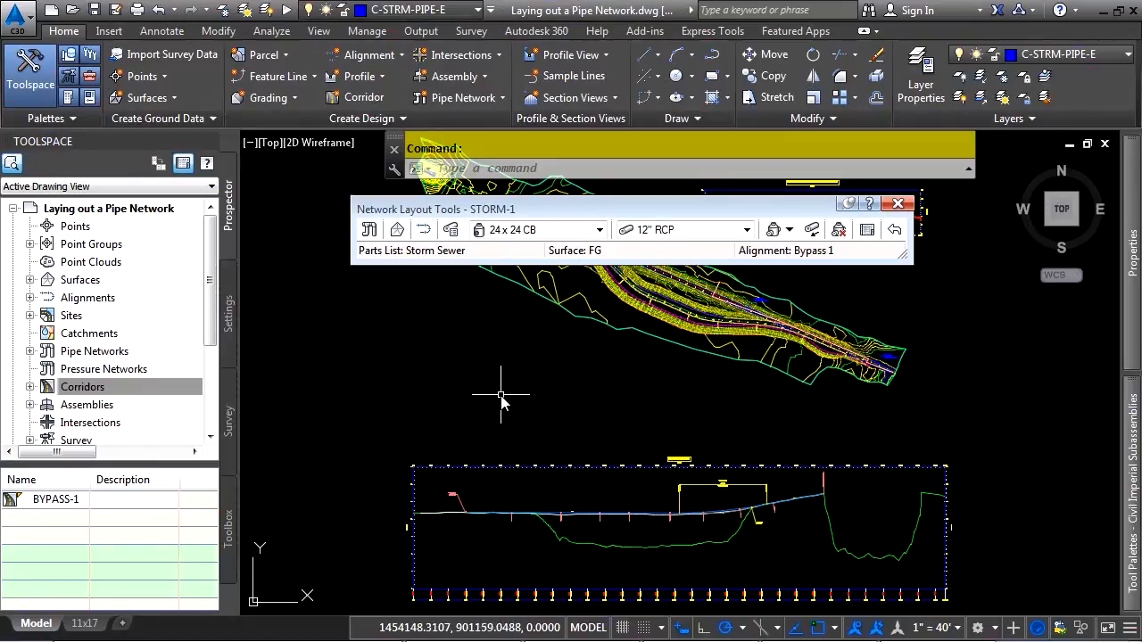
left_click(789, 230)
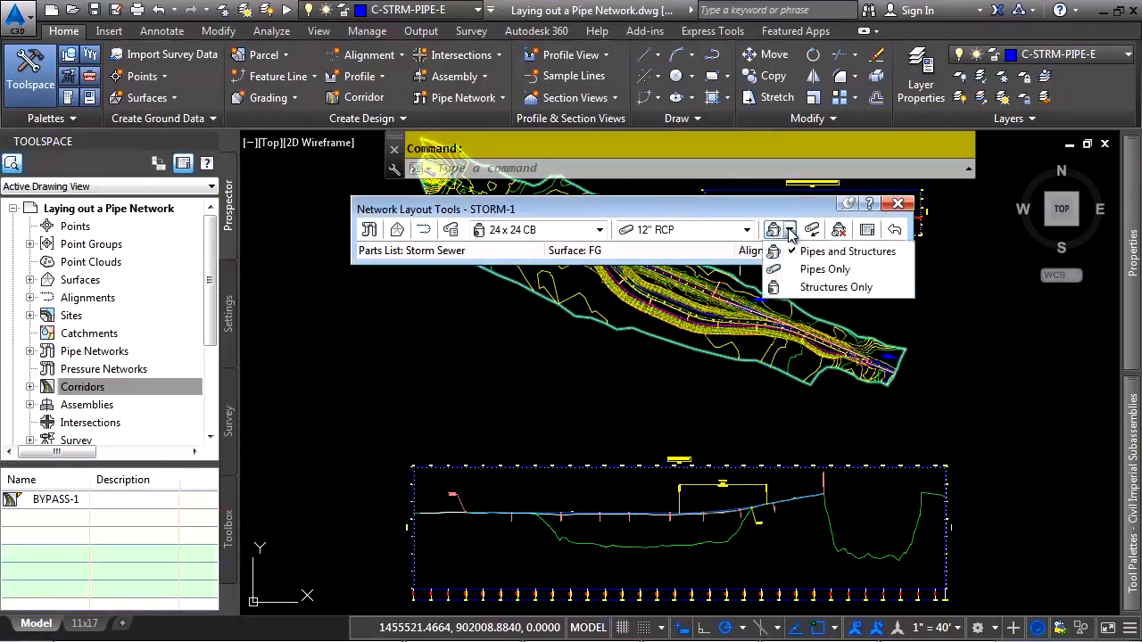
left_click(807, 251)
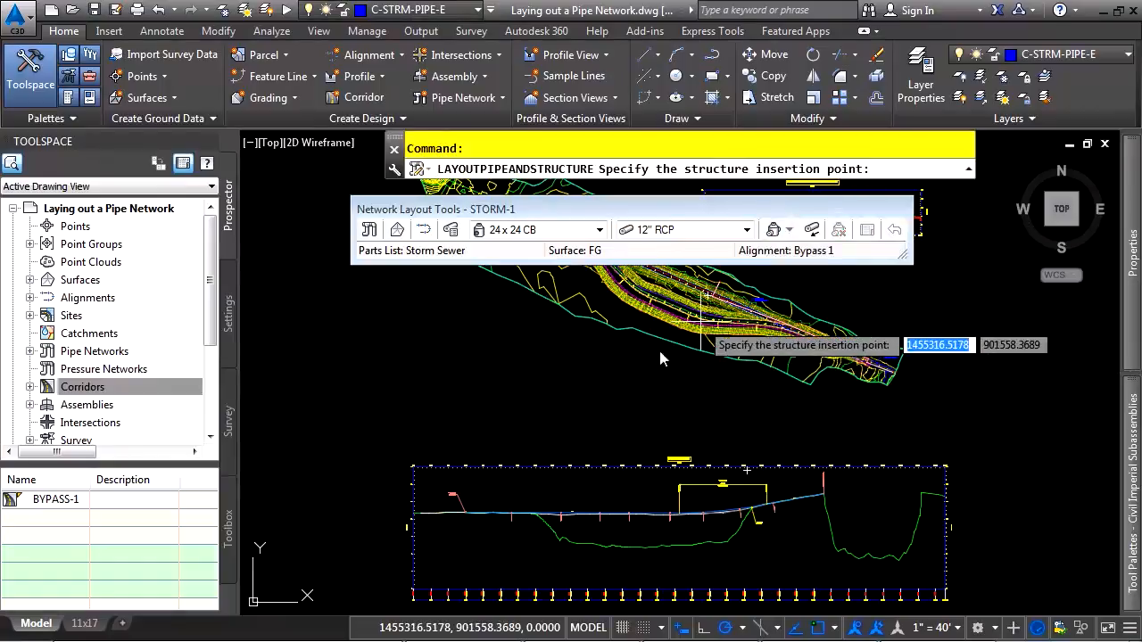
scroll(740, 357, "up", 6)
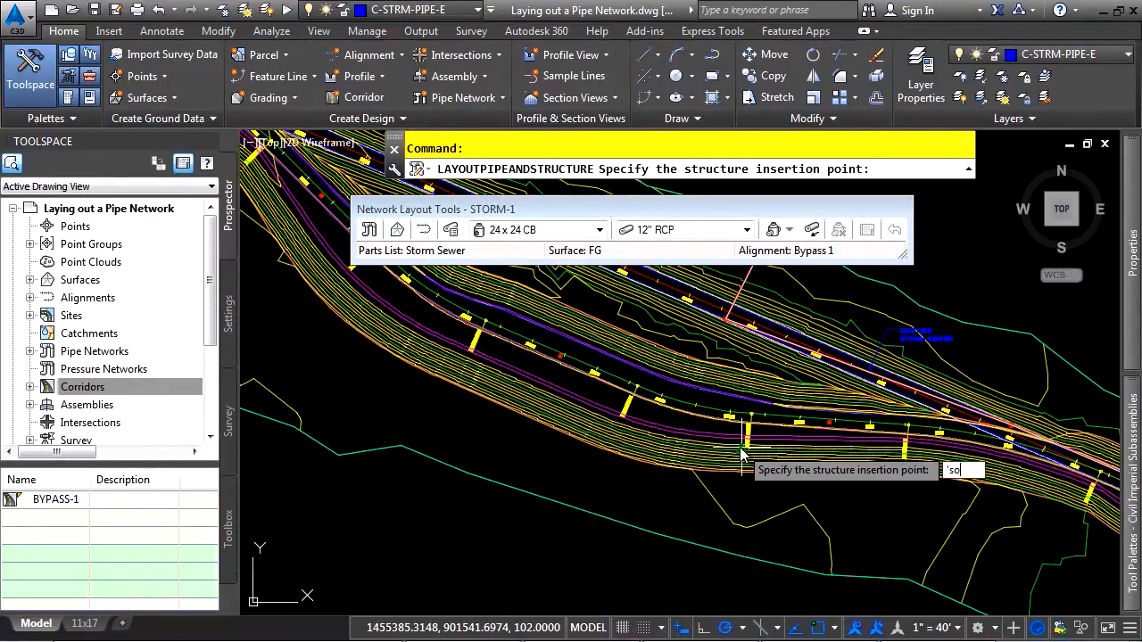
key("Return")
scroll(630, 395, "up", 3)
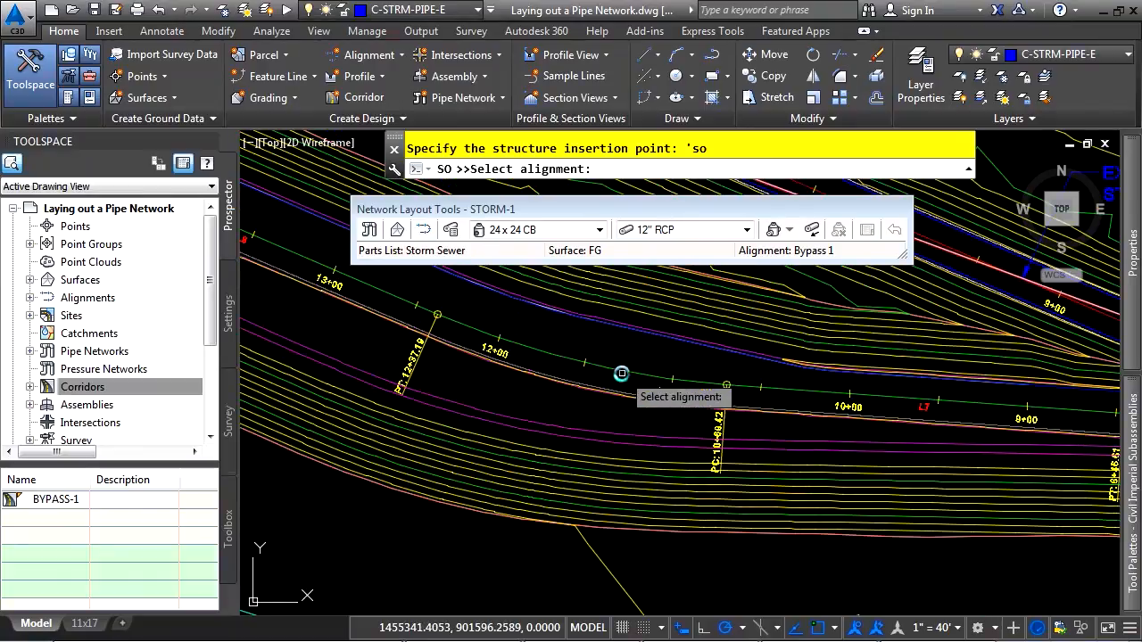
left_click(623, 373)
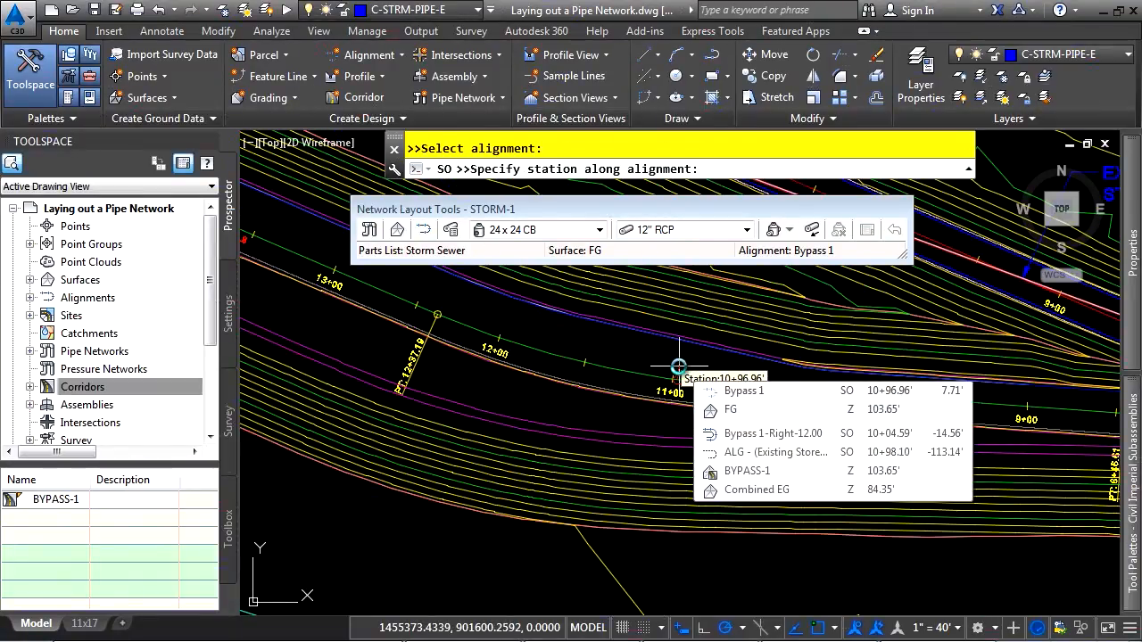
type("1025")
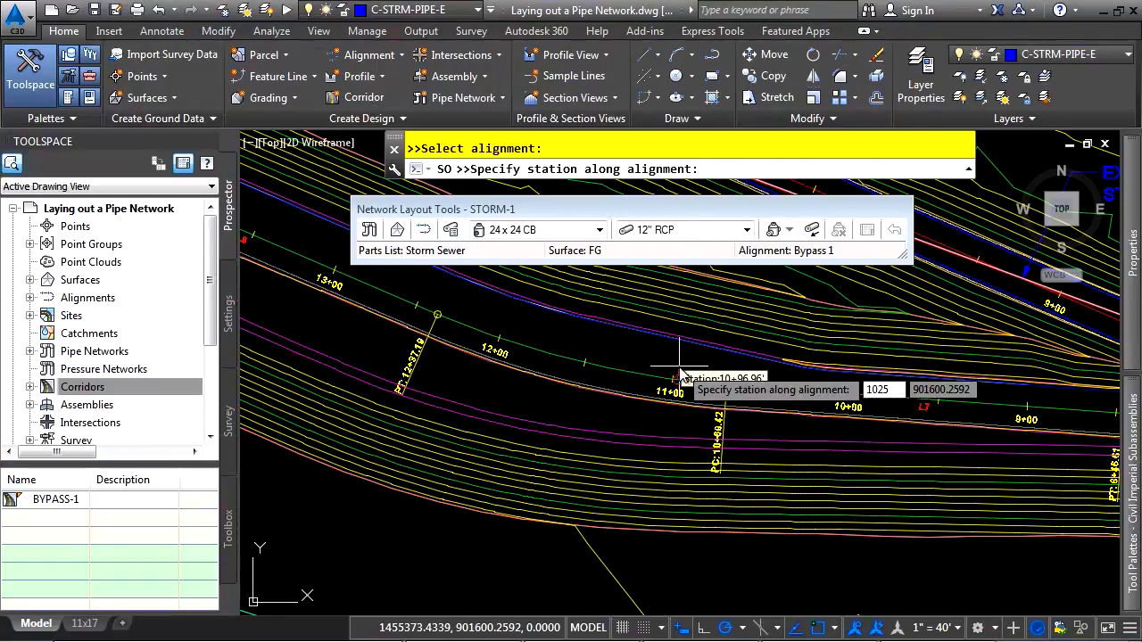
key("Return")
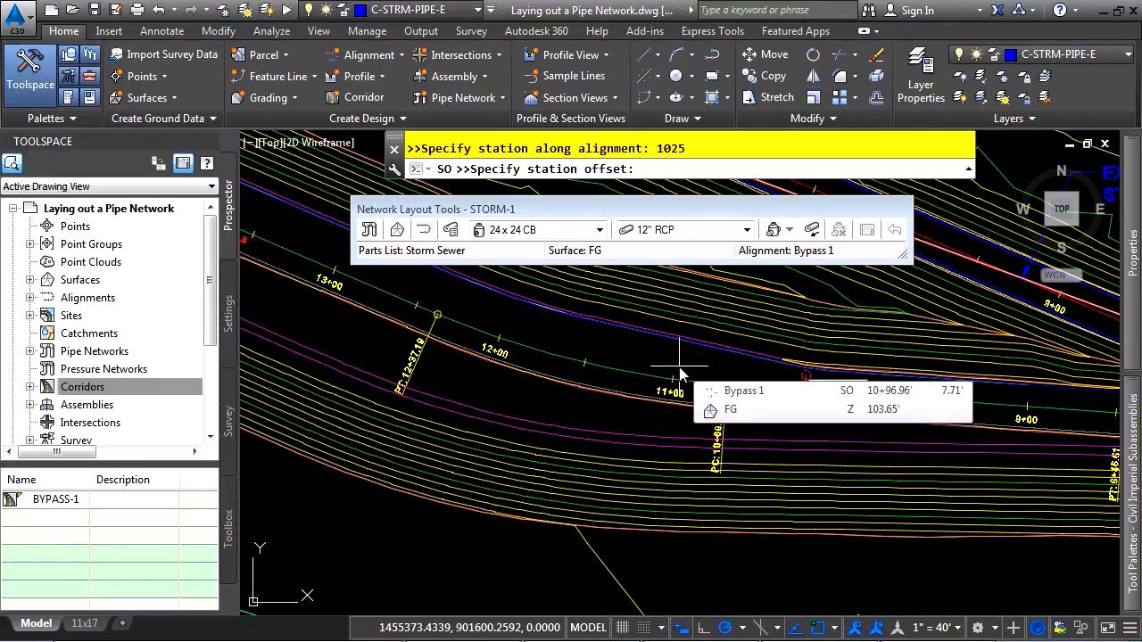
type("12.00")
key("Return")
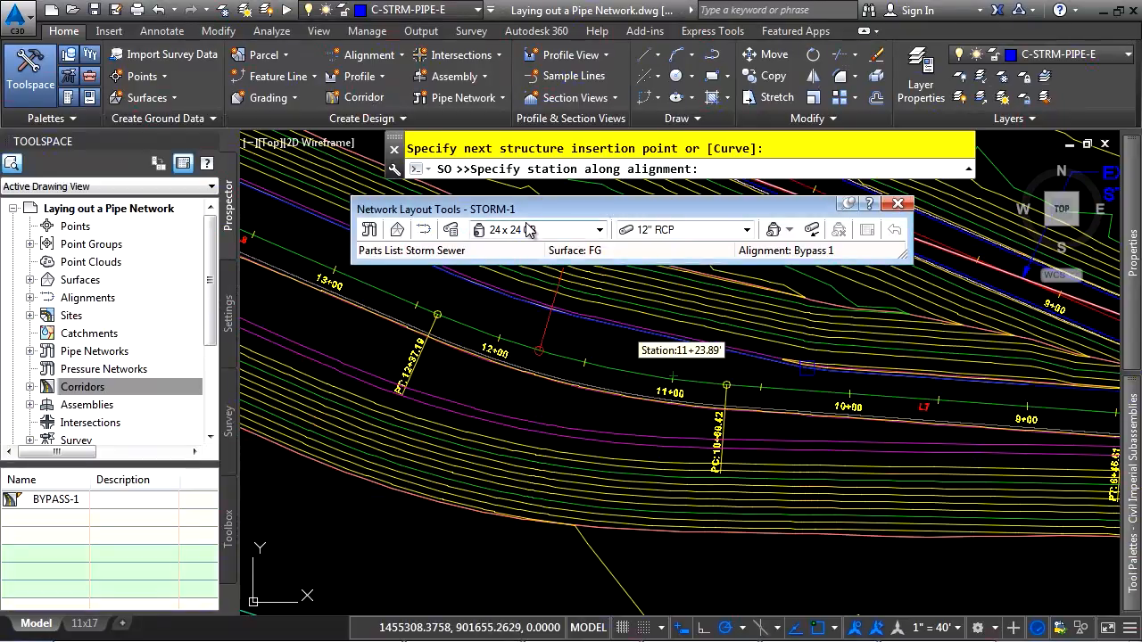
- Place the second catch basin, joined by a 12" RCP pipe, at station 1162 with an offset of 24
type("1162")
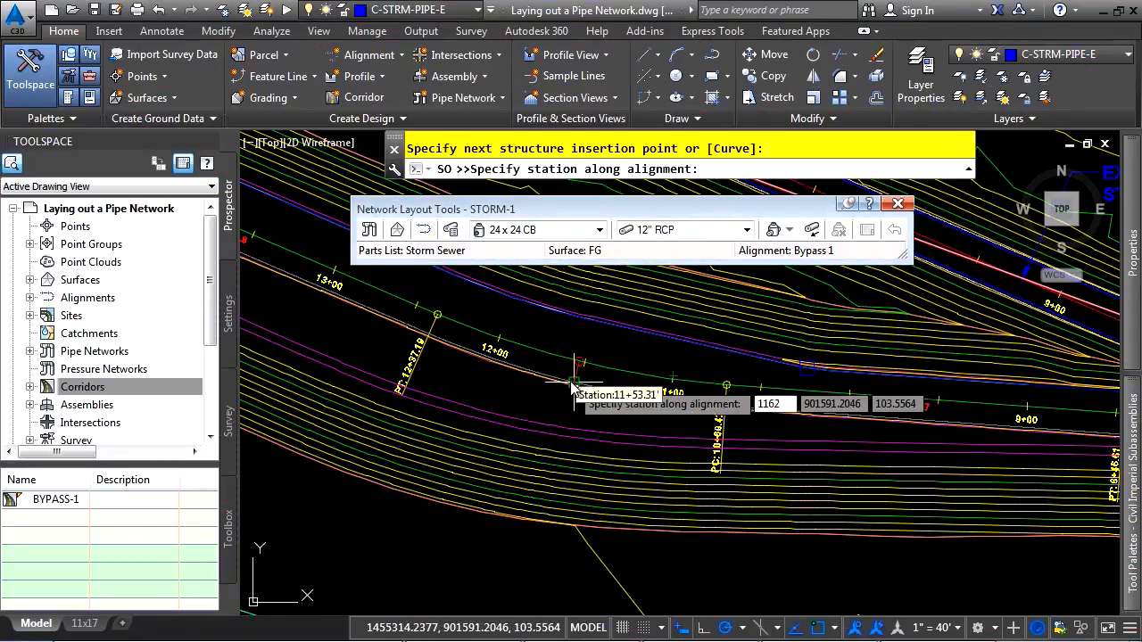
key("Return")
type("24")
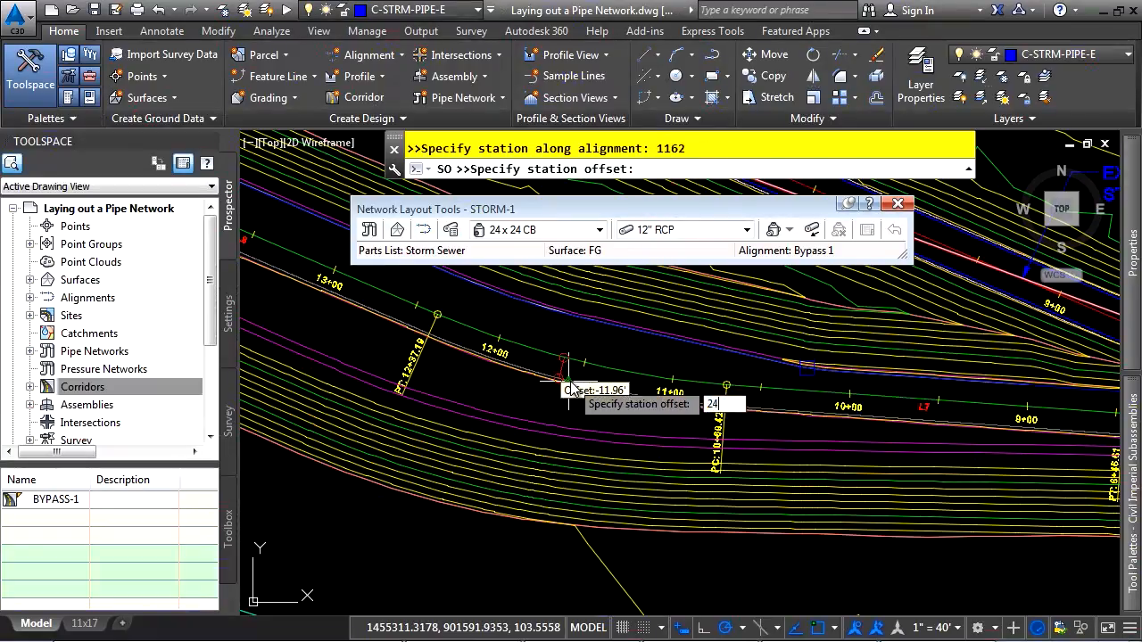
key("Return")
- Place a 4' DMH concentric cylindrical structure at station 1300, offset 0, joined by an 18" RCP pipe
middle_click_drag(530, 352, 655, 464)
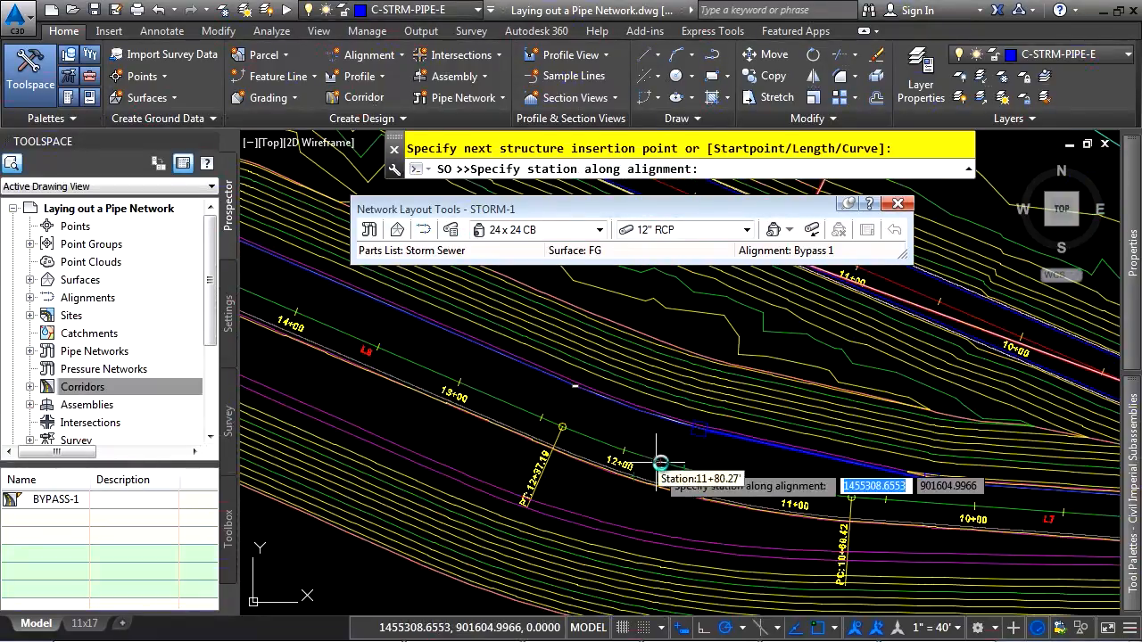
left_click(564, 230)
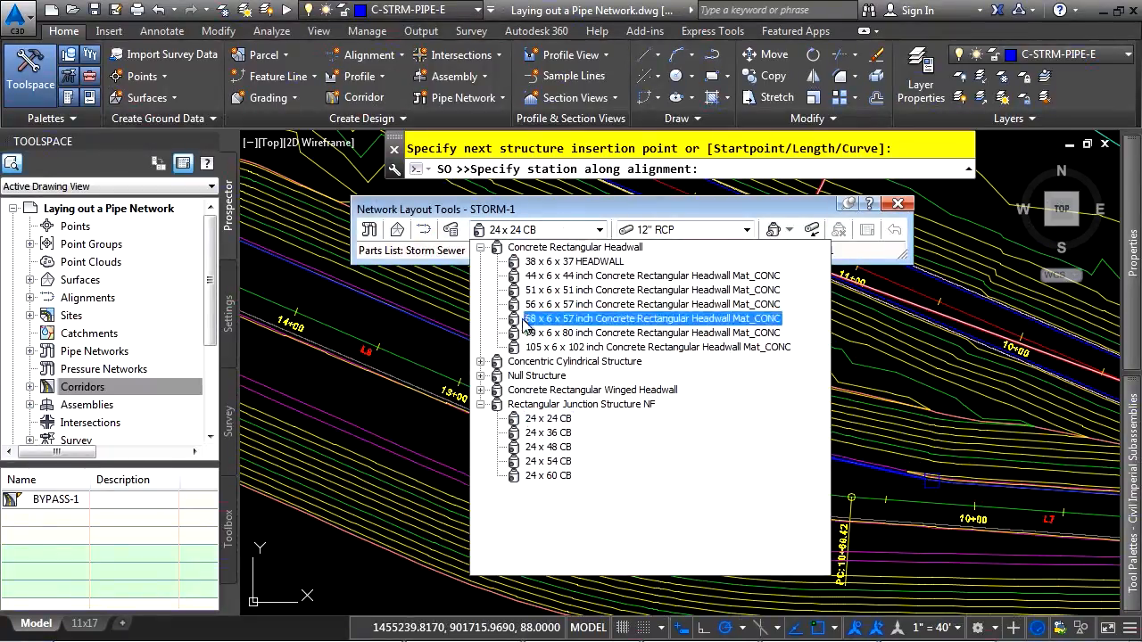
left_click(481, 361)
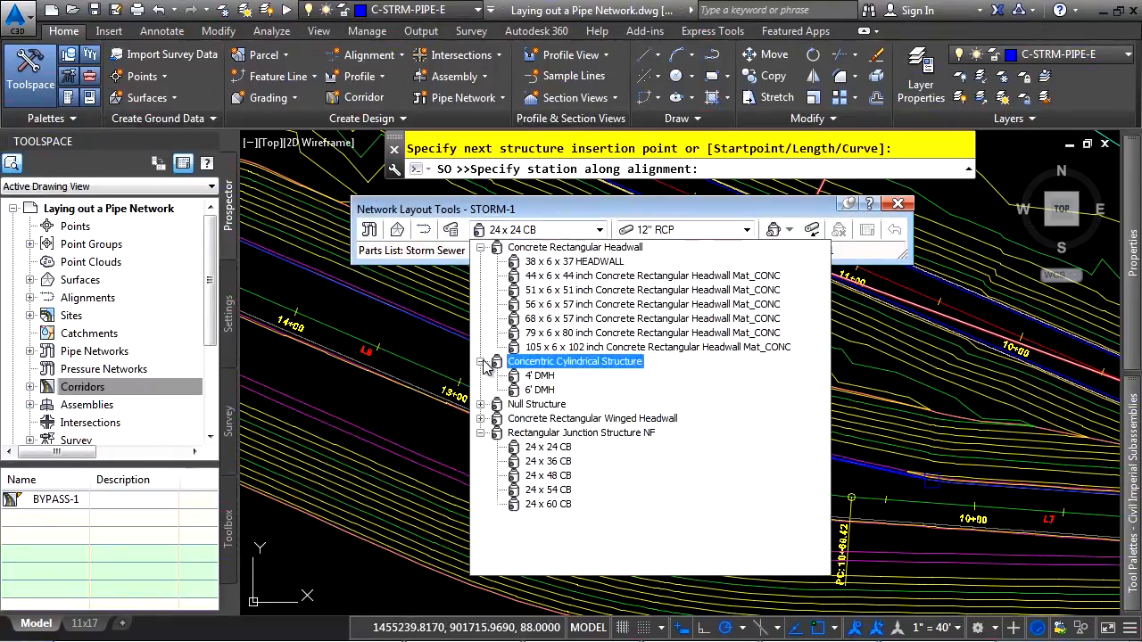
left_click(541, 375)
left_click(682, 230)
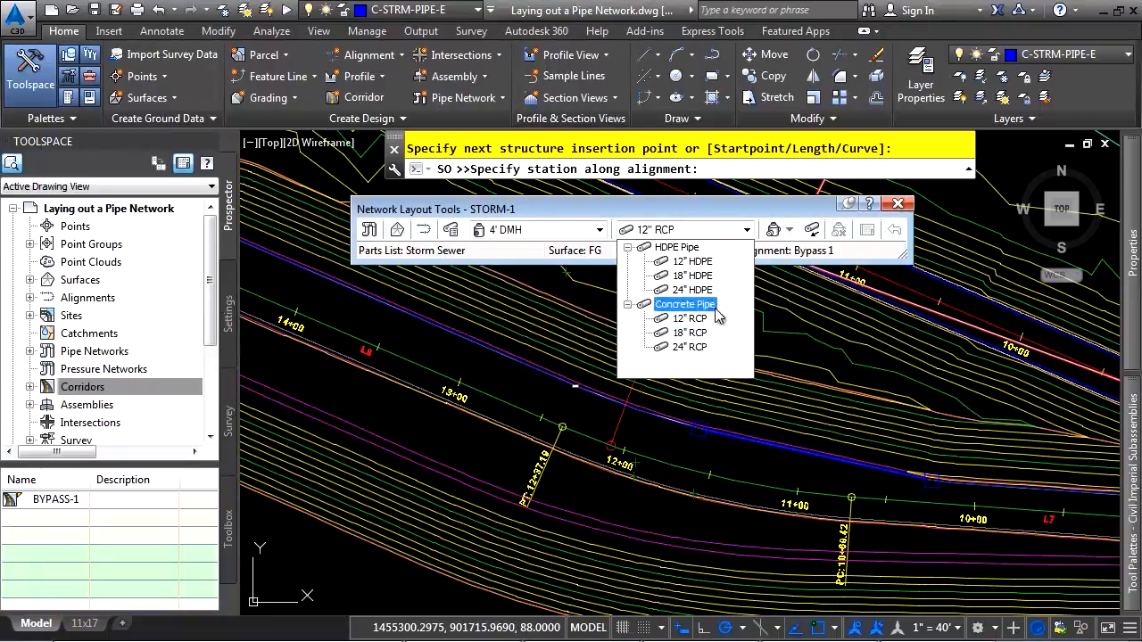
left_click(691, 334)
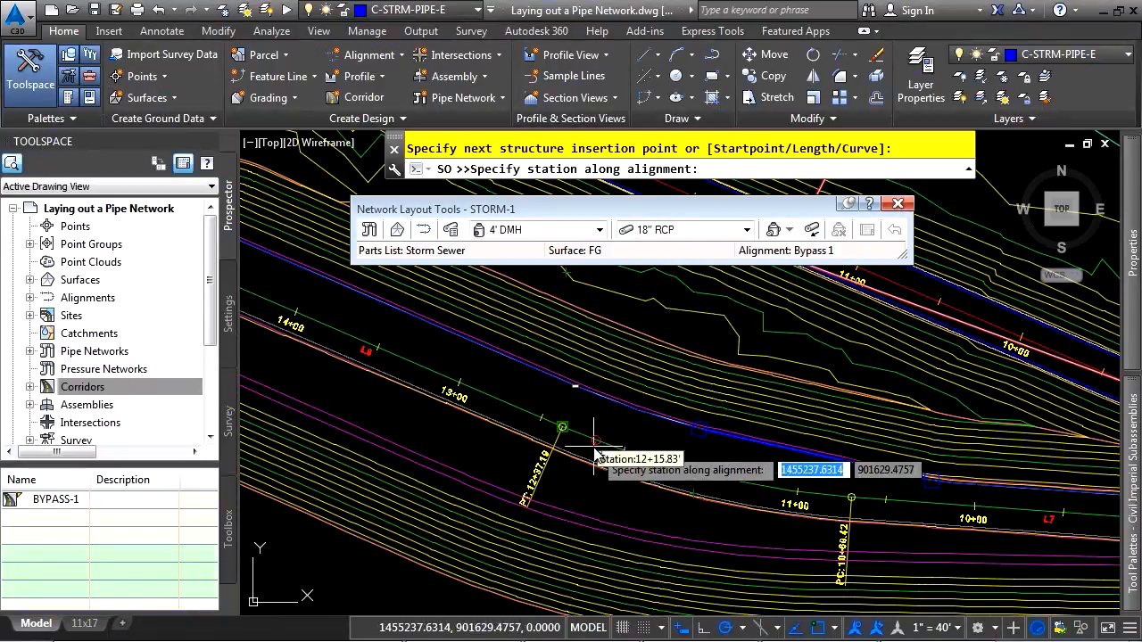
type("130")
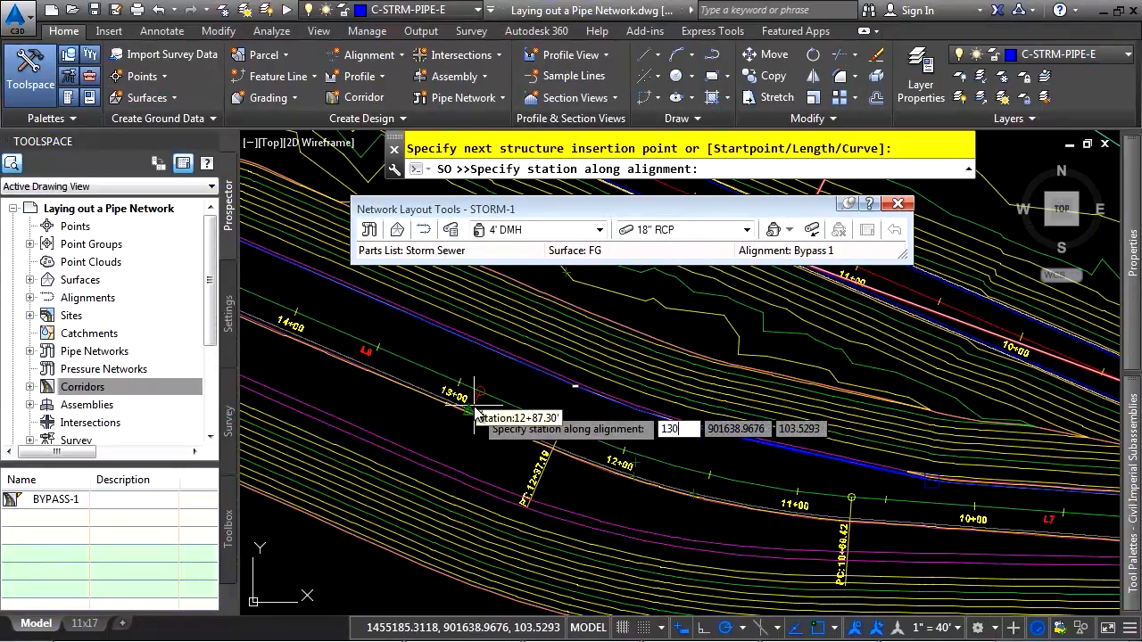
key("Return")
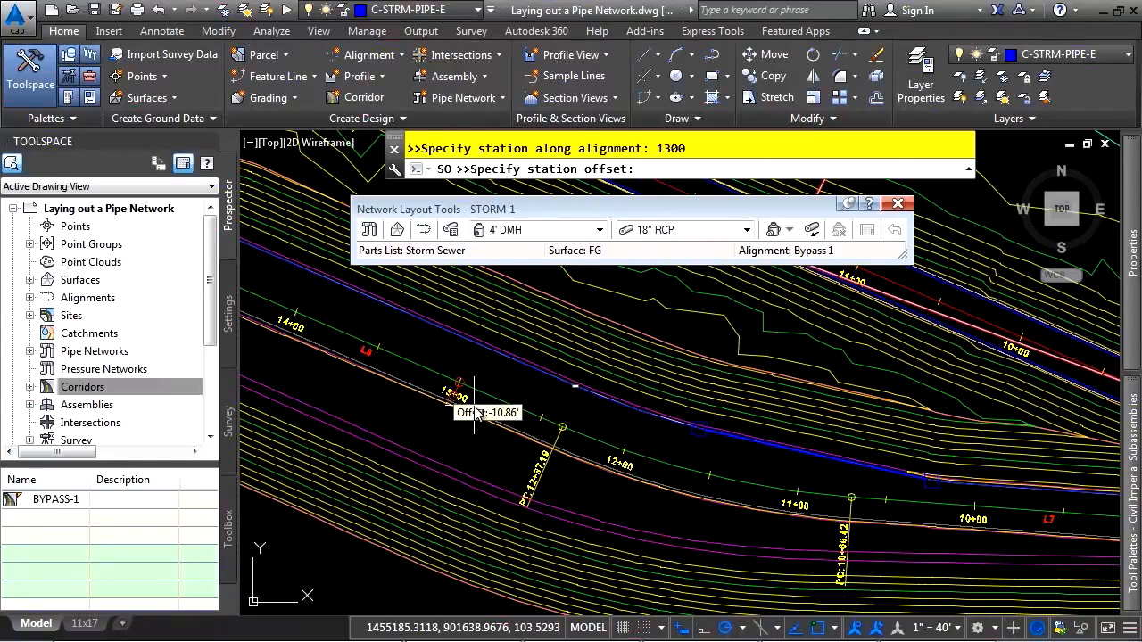
type("0")
key("Return")
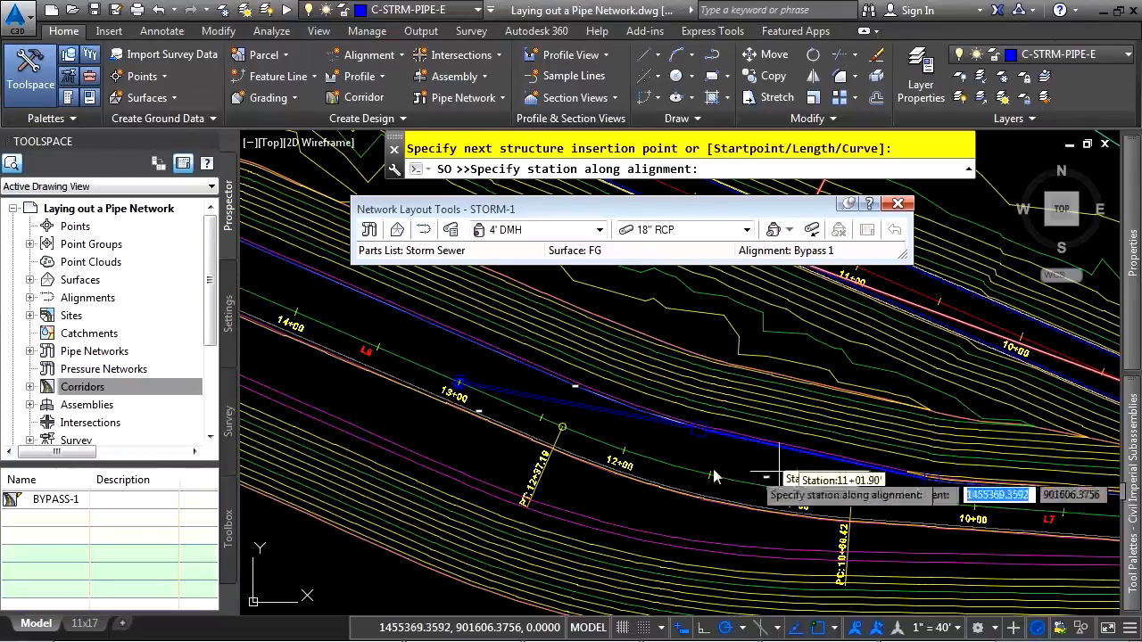
- Place a 24 x 24 CB catch basin at station 1455, offset 24, joined to the manhole by an 18" RCP pipe
scroll(449, 398, "up", 3)
middle_click_drag(888, 504, 522, 479)
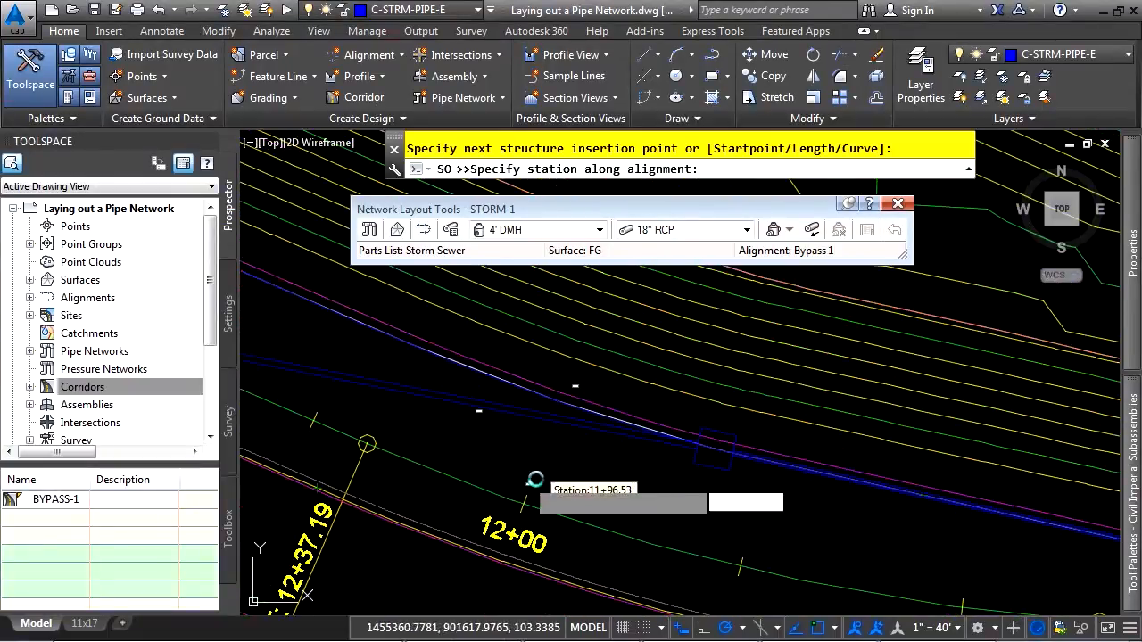
middle_click_drag(357, 466, 801, 519)
middle_click_drag(367, 406, 771, 526)
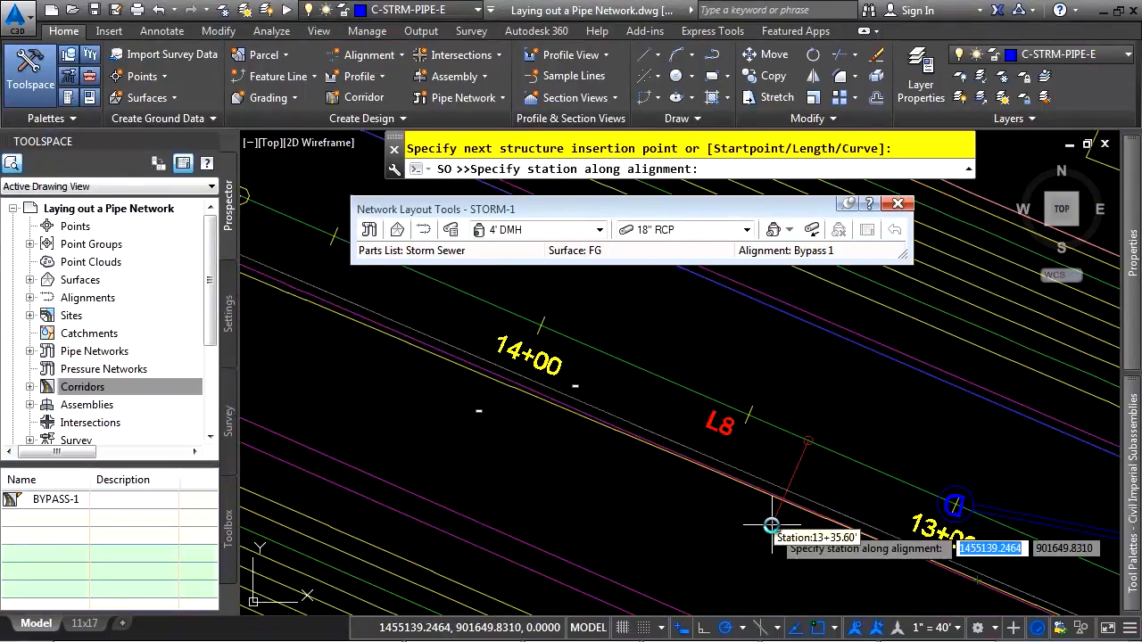
left_click(553, 234)
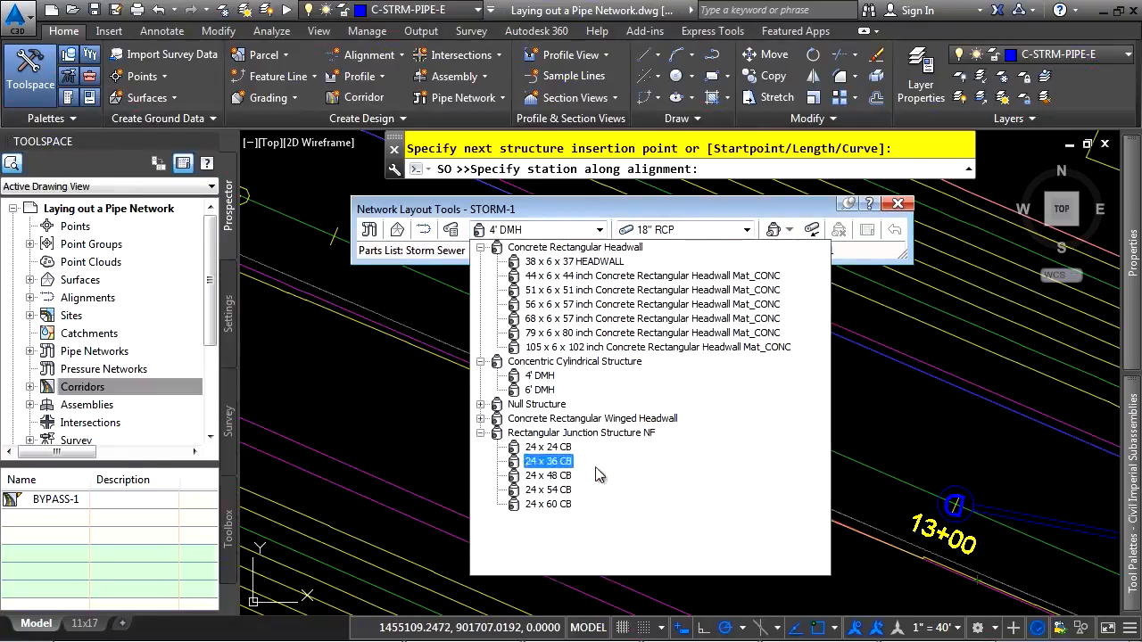
left_click(547, 447)
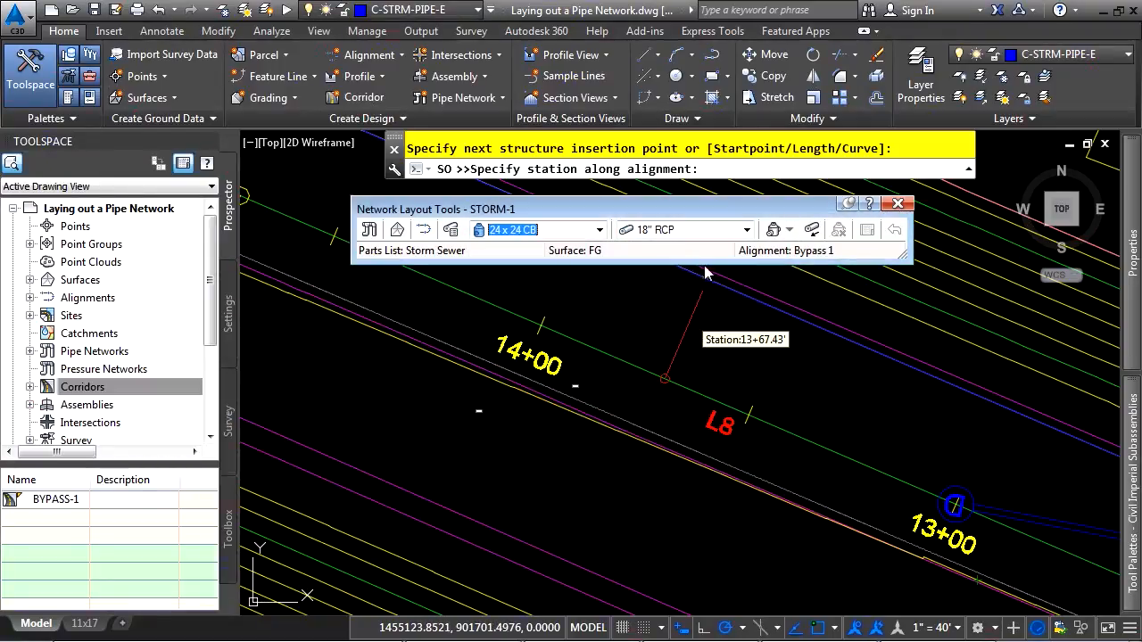
type("1455")
key("Return")
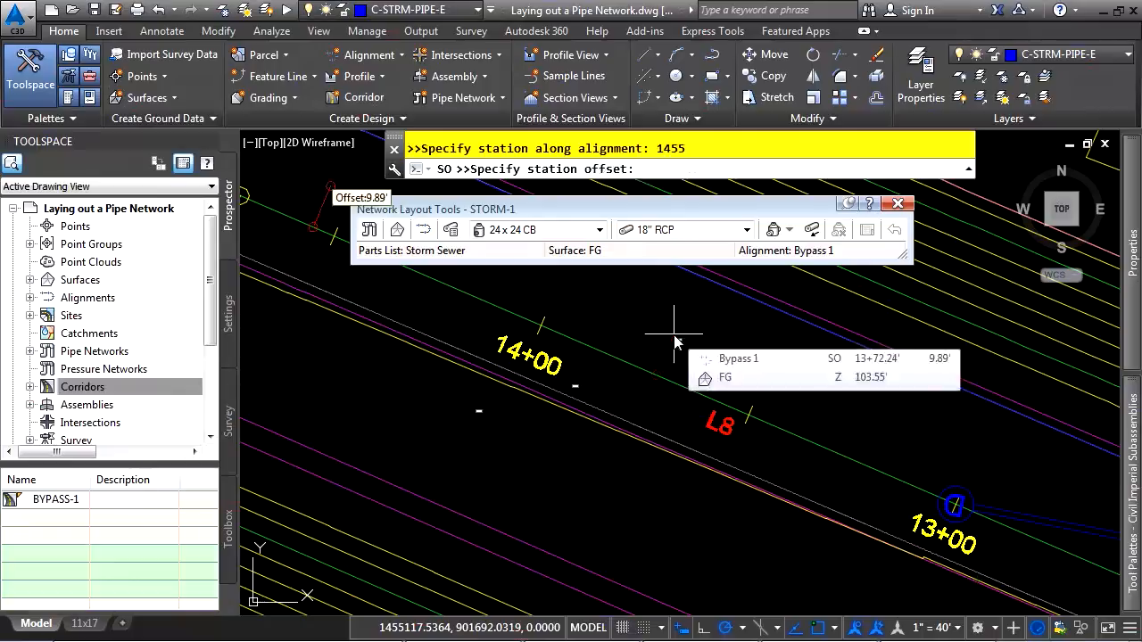
type("24")
key("Return")
- Place another 24 x 24 CB catch basin at station 1455, offset -45, joined by a 24" RCP pipe
scroll(651, 364, "down", 2)
middle_click_drag(509, 348, 879, 565)
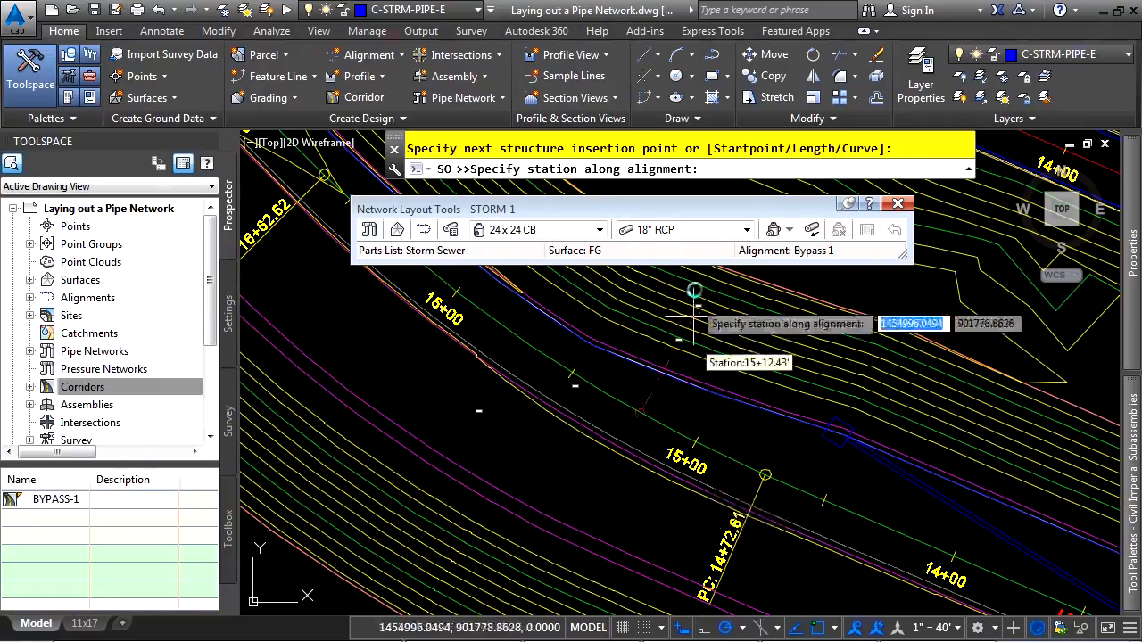
left_click(717, 233)
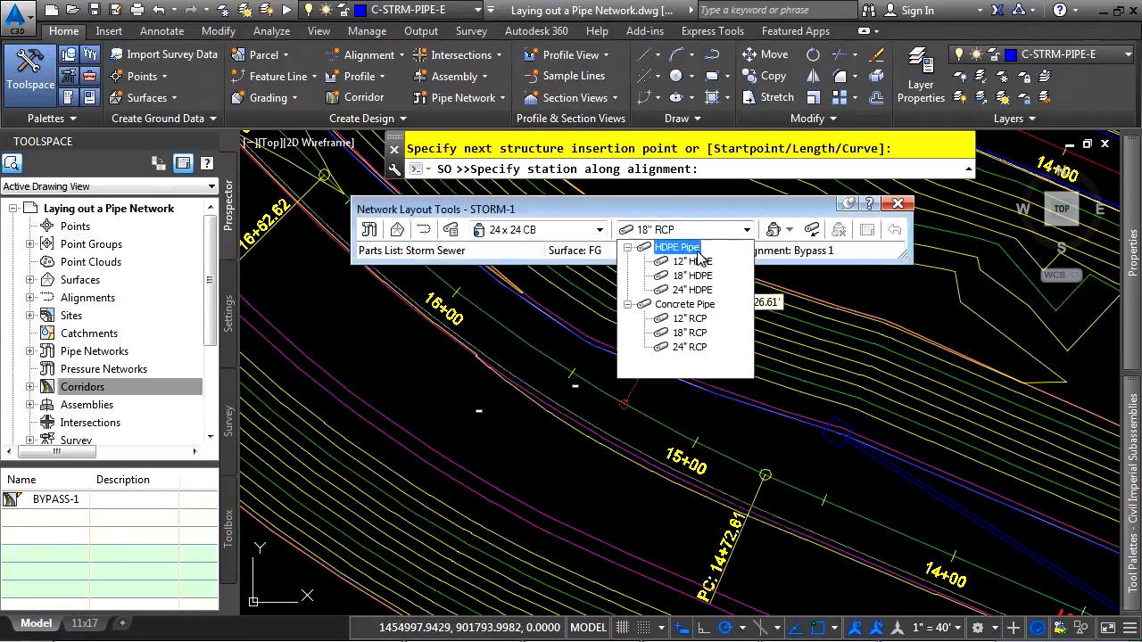
left_click(696, 347)
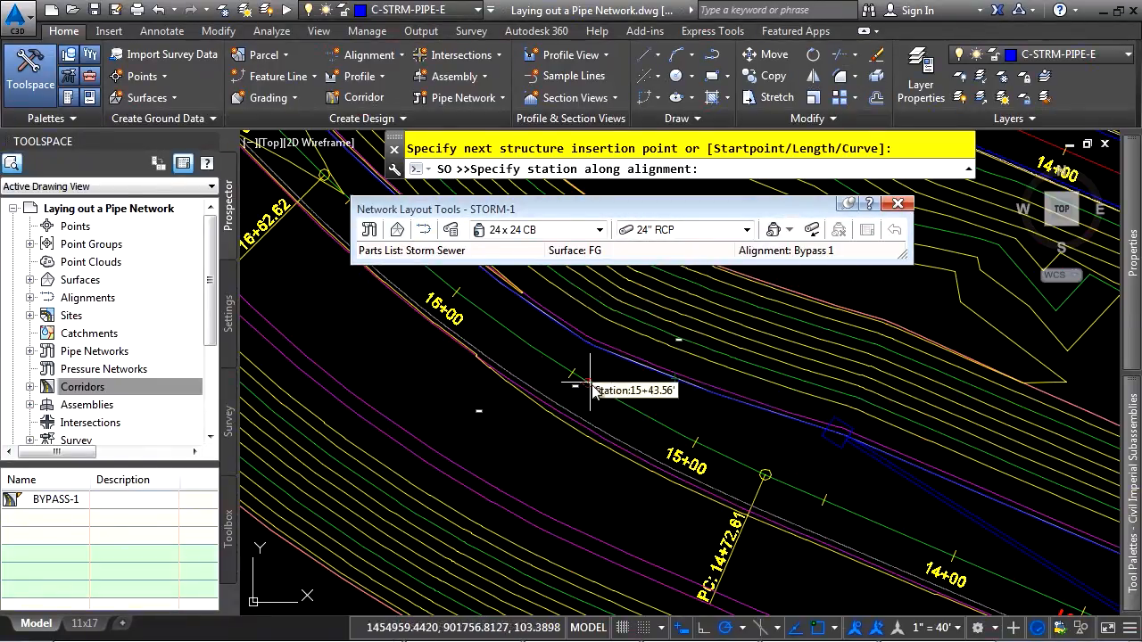
type("1455")
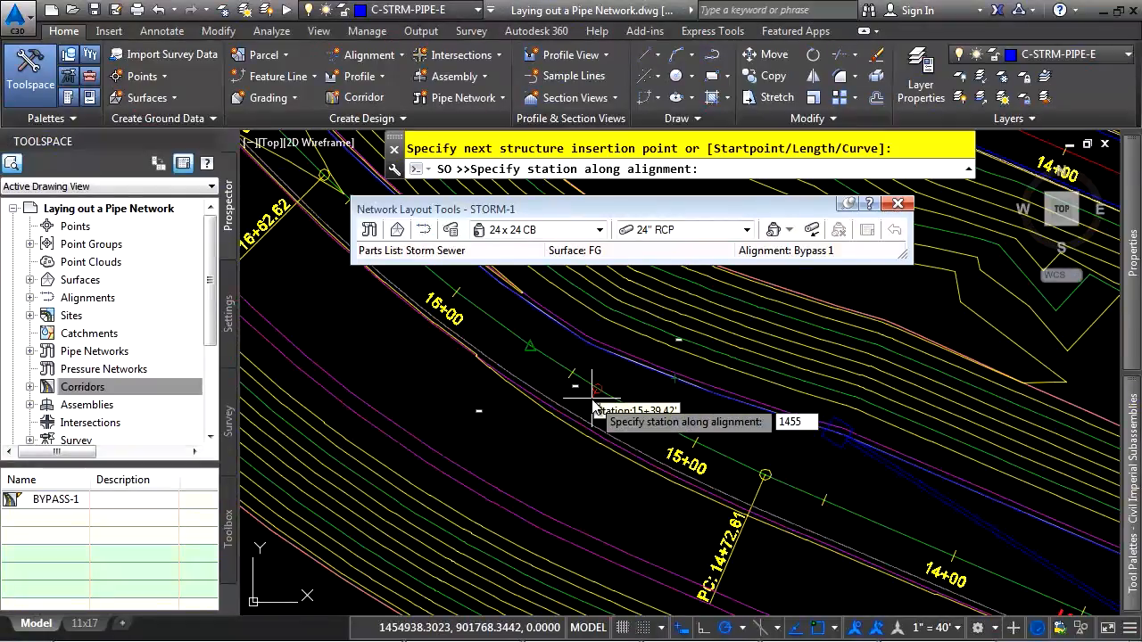
key("Return")
type("-45")
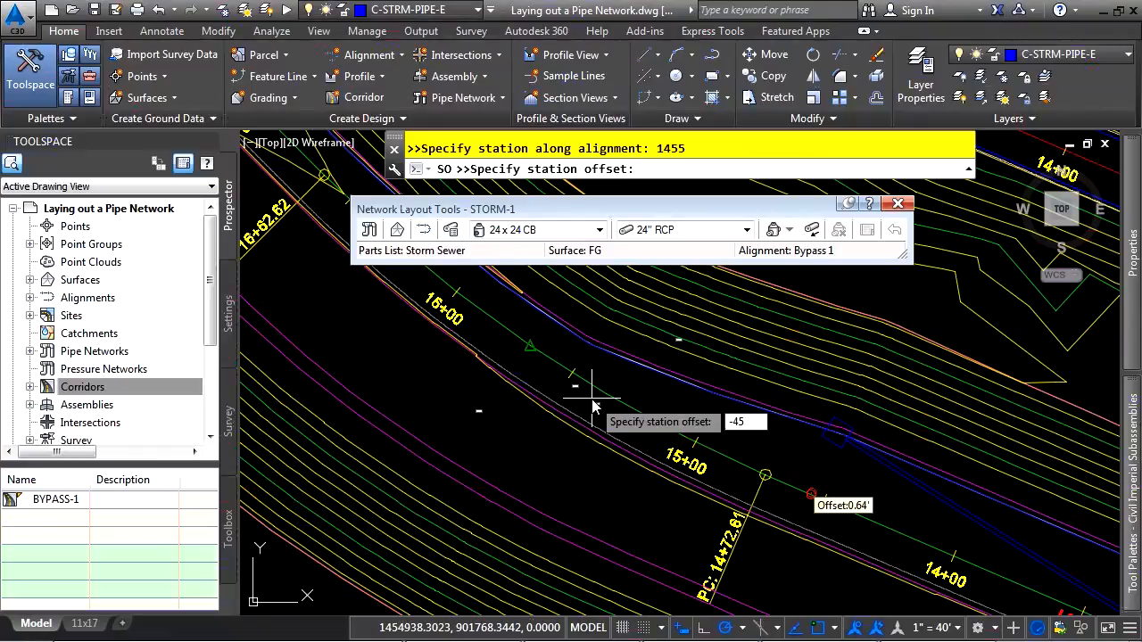
key("Return")
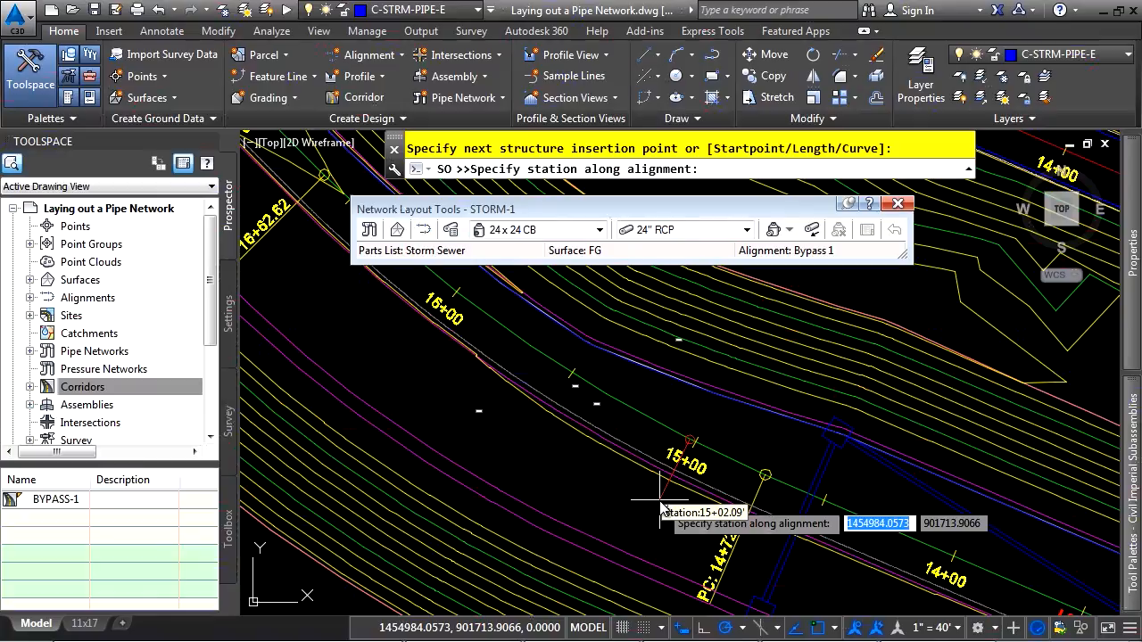
- Place a 38 x 12 x 45 winged headwall at station 1455, offset -99.27, joined by a 24" RCP pipe, and end the layout
left_click(535, 229)
left_click(481, 419)
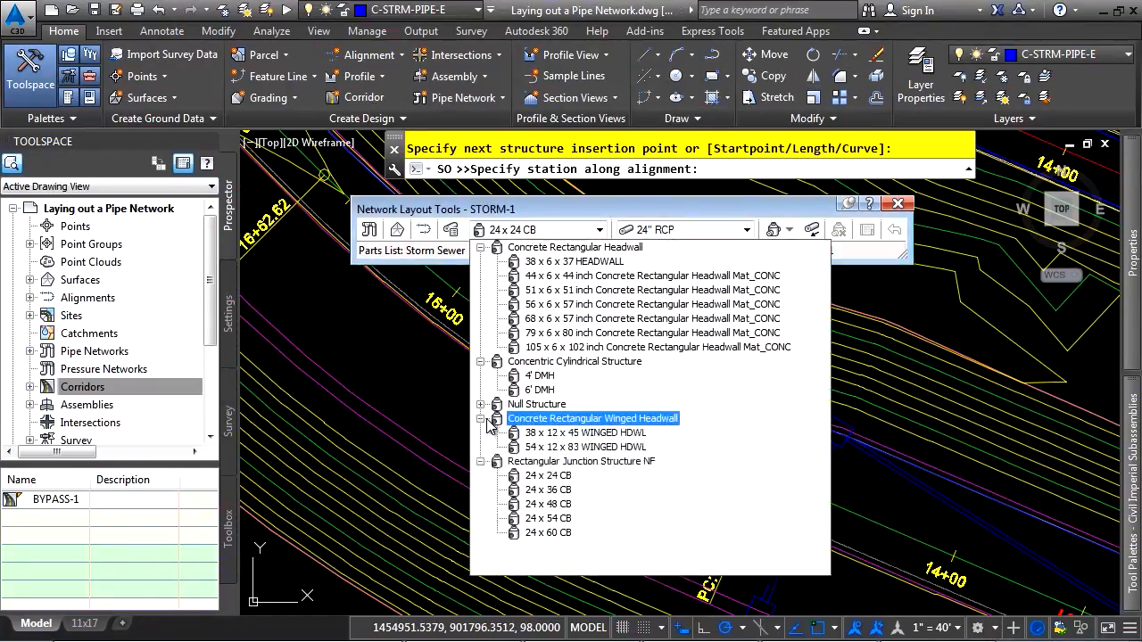
left_click(584, 434)
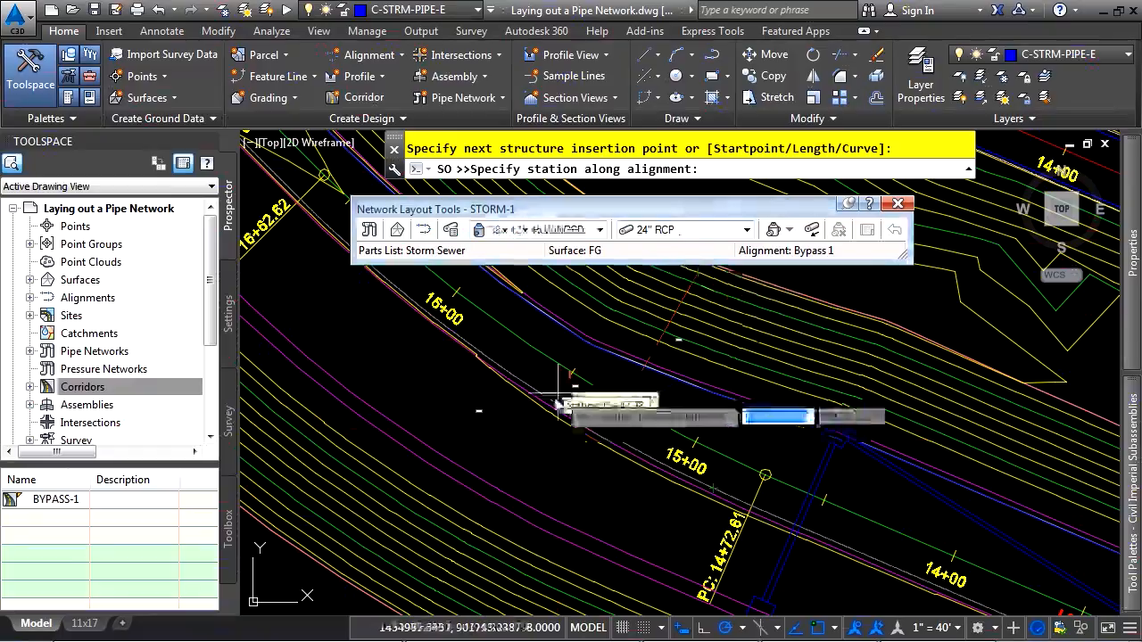
type("1455")
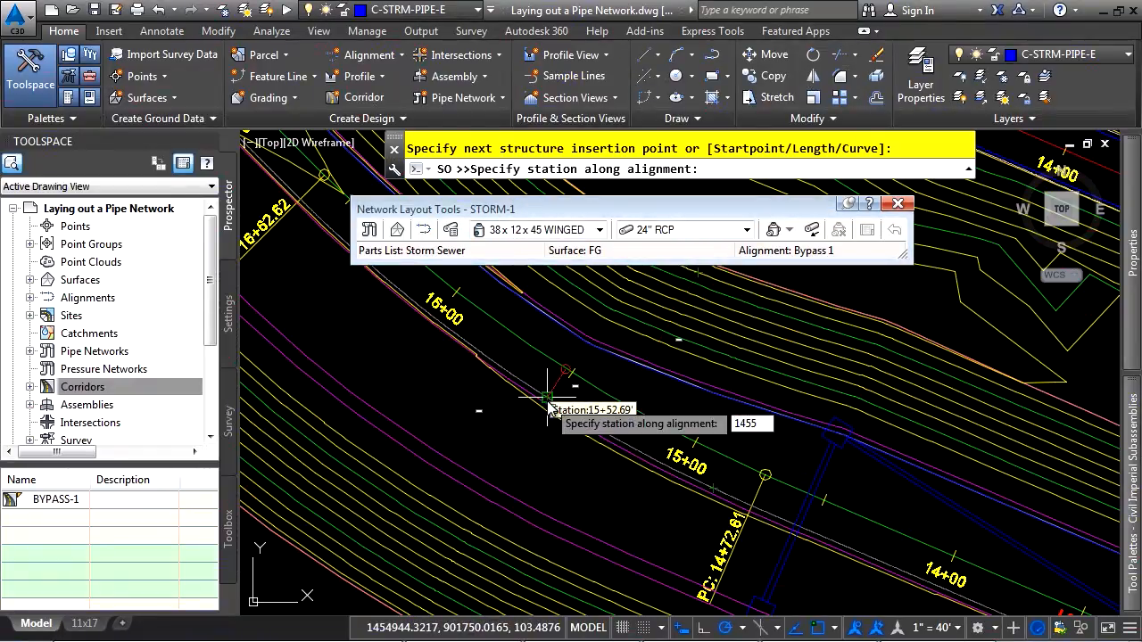
key("Return")
type("-99")
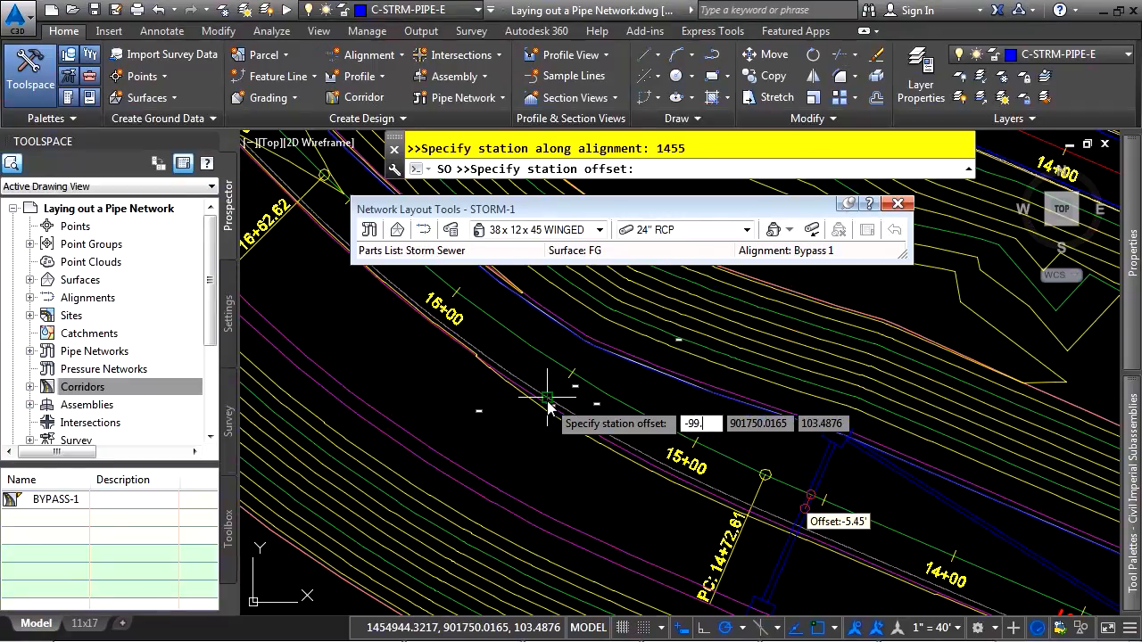
type(".27")
key("Return")
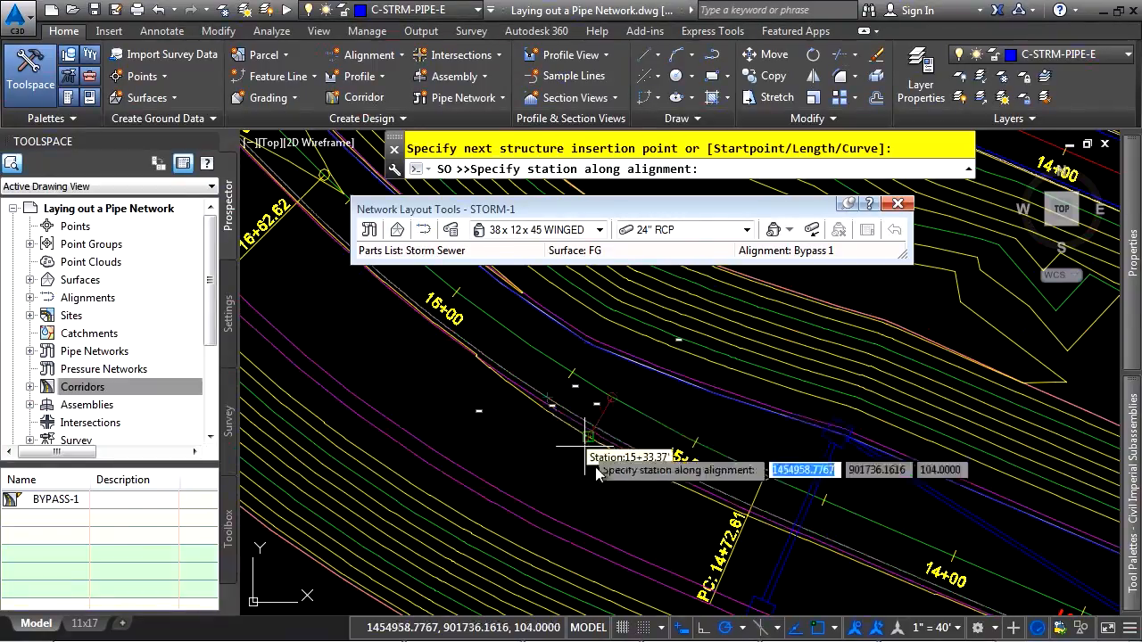
key("Escape")
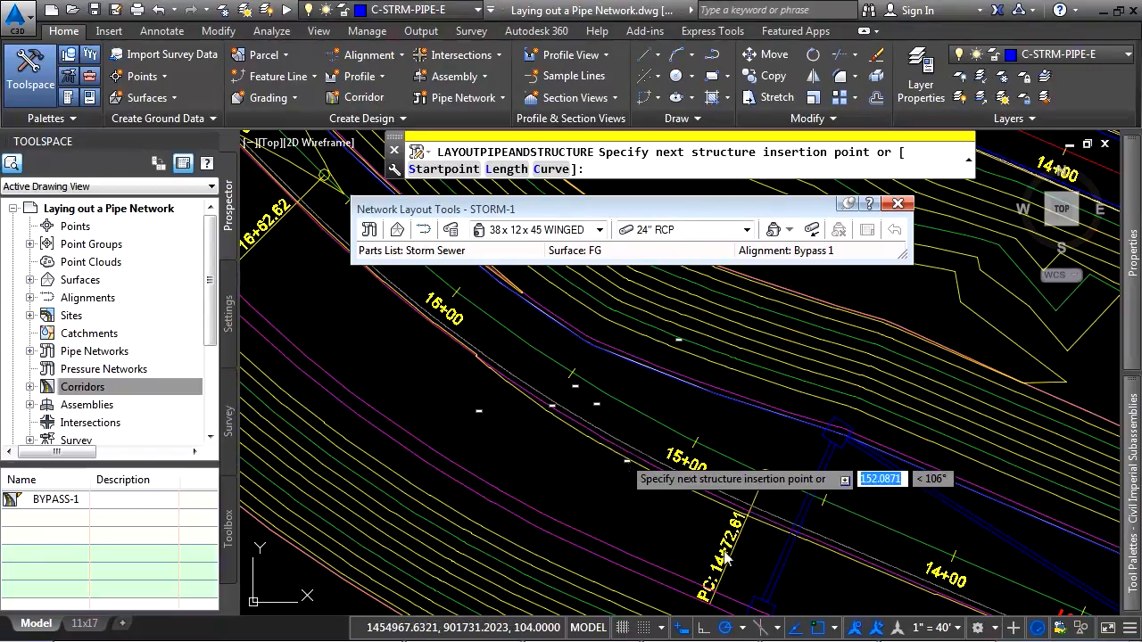
key("Escape")
- Inspect the laid-out pipe run in plan from the winged headwall to the manhole at station 13+00
middle_click_drag(868, 559, 726, 356)
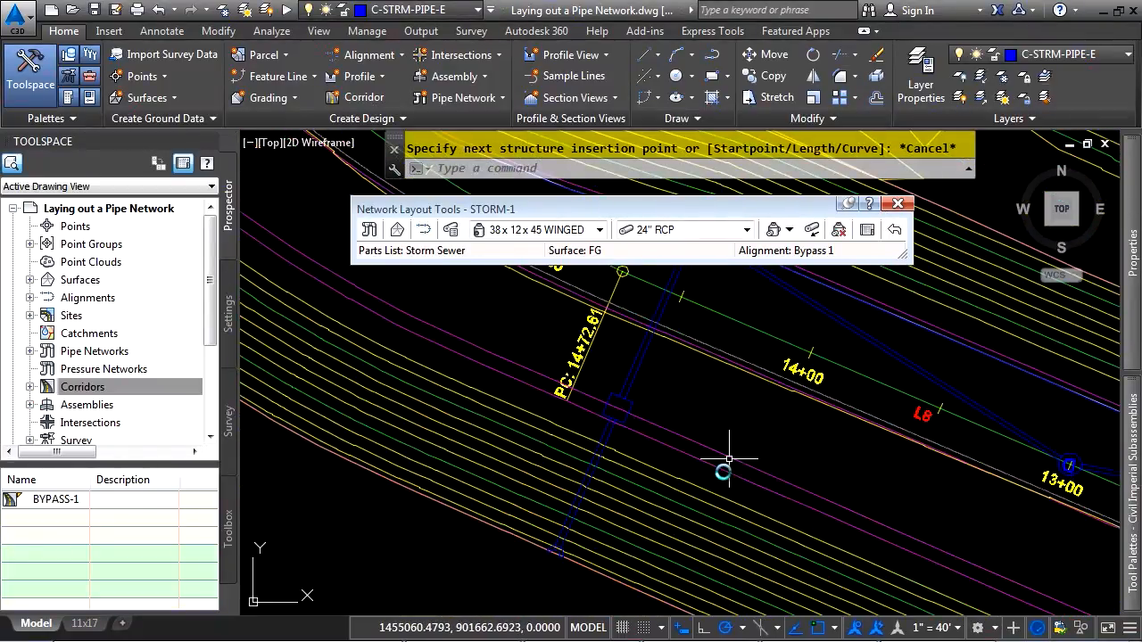
scroll(587, 544, "up", 3)
scroll(683, 462, "down", 3)
middle_click_drag(813, 366, 600, 487)
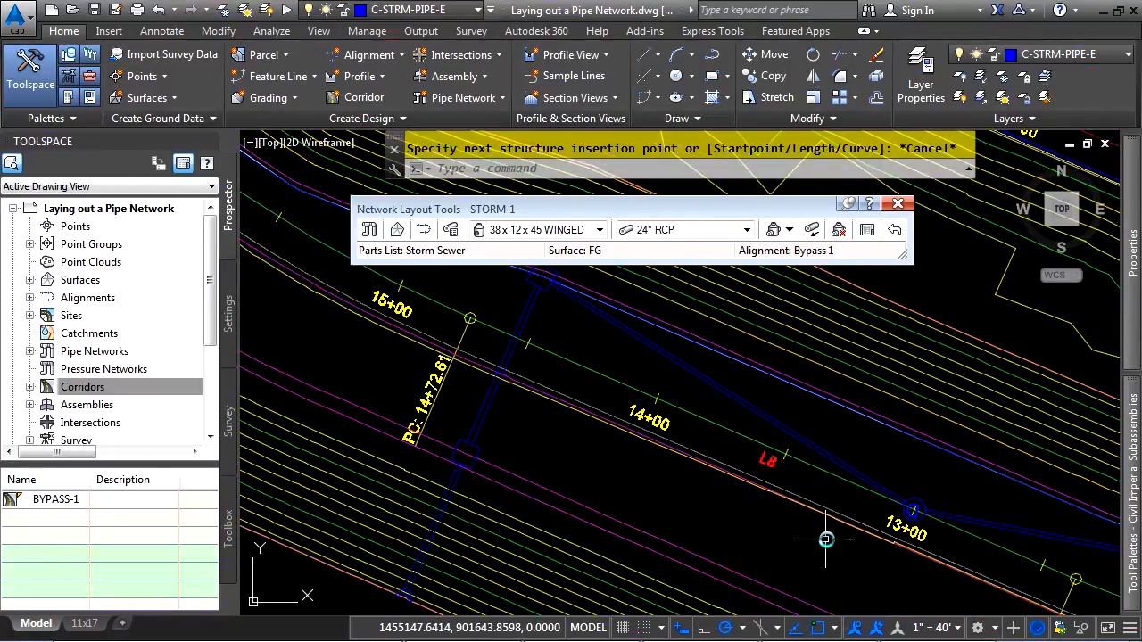
middle_click_drag(841, 522, 660, 414)
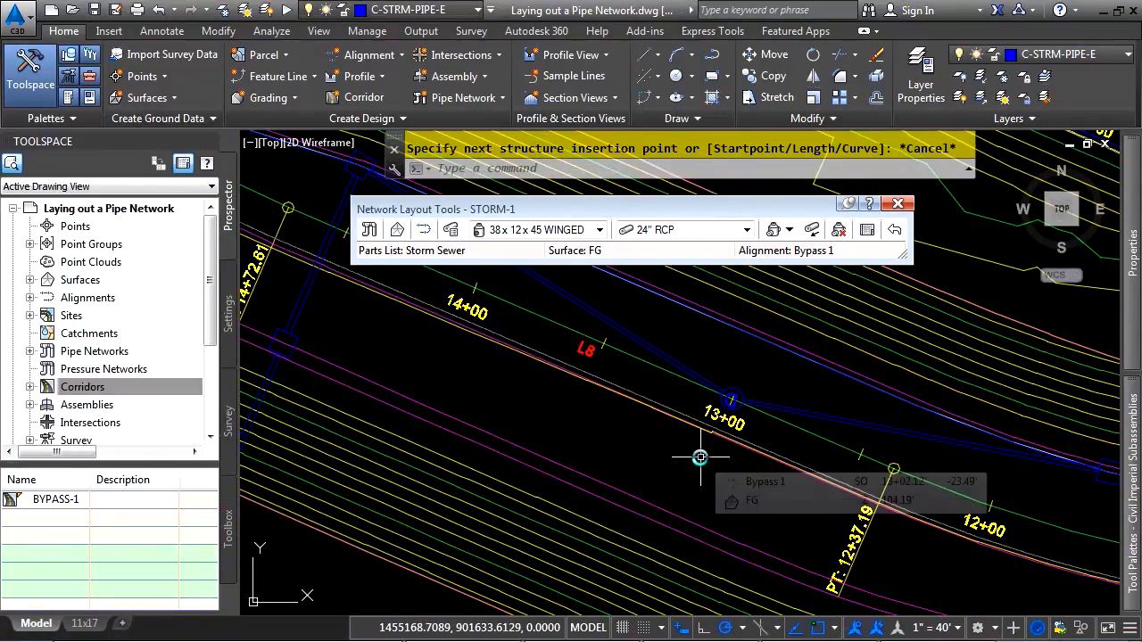
middle_click_drag(493, 396, 632, 490)
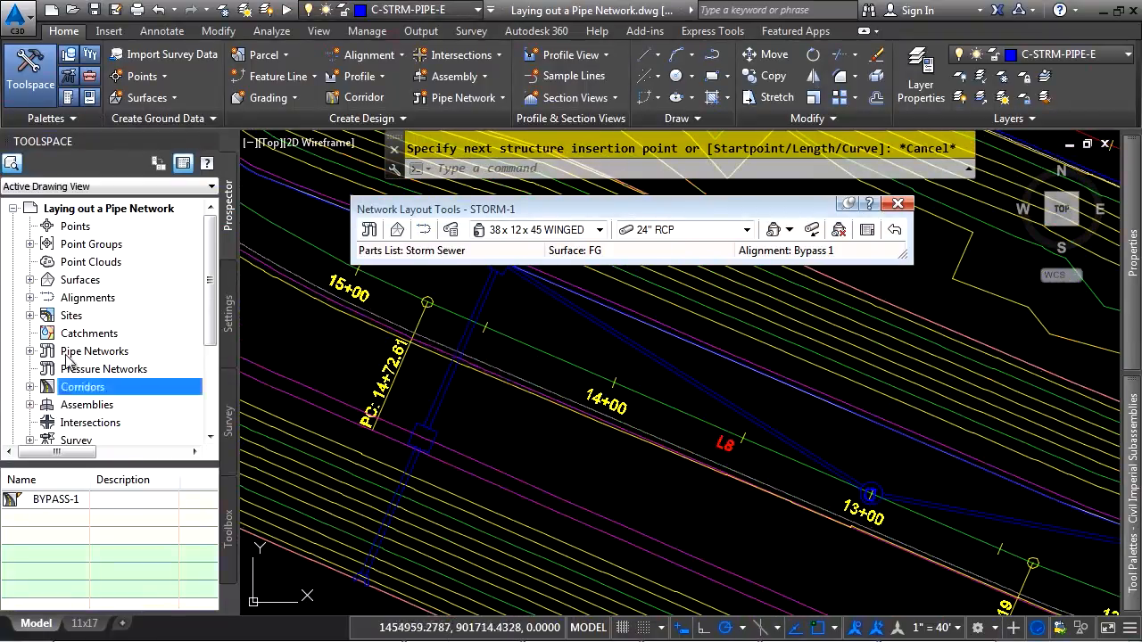
- Review the lists of pipes and structures belonging to the STORM-1 pipe network
left_click(29, 351)
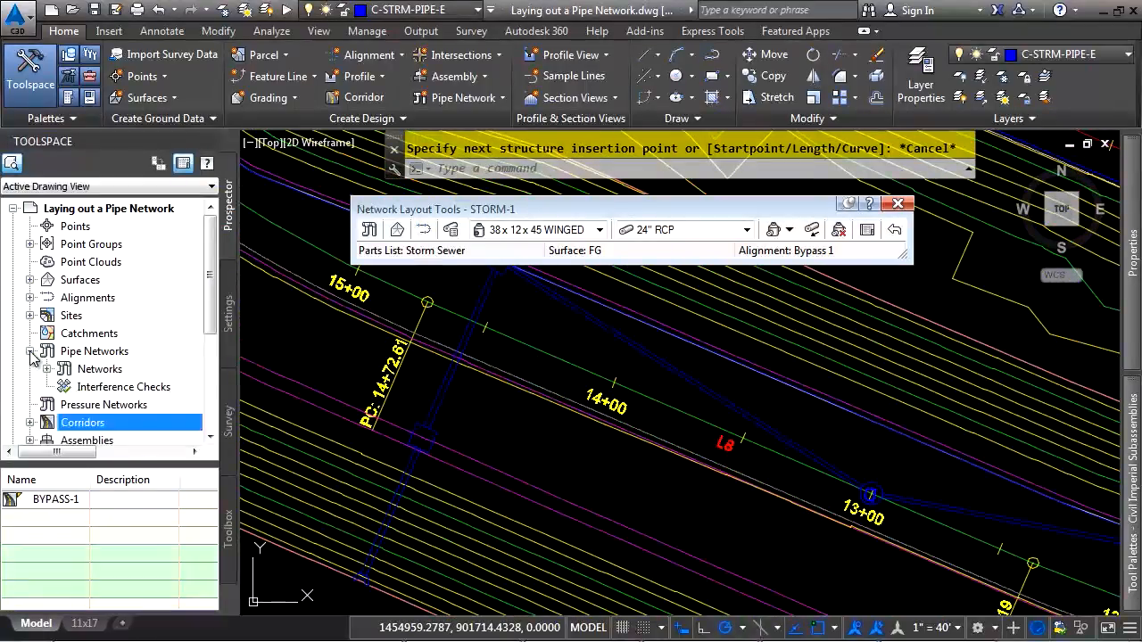
left_click(48, 370)
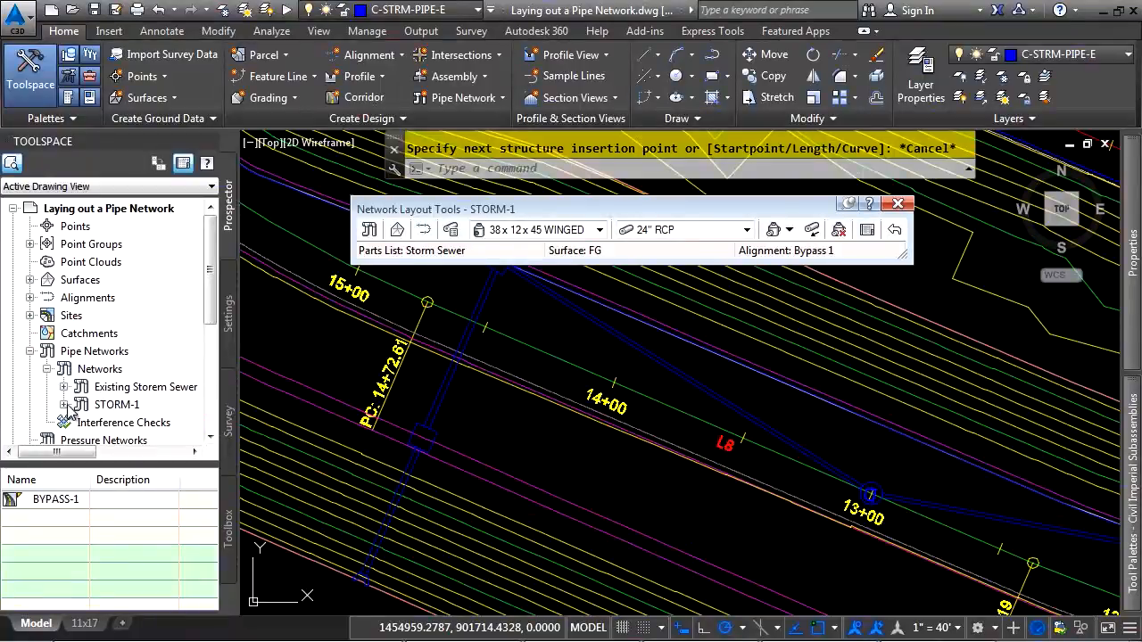
left_click(64, 405)
scroll(129, 414, "down", 2)
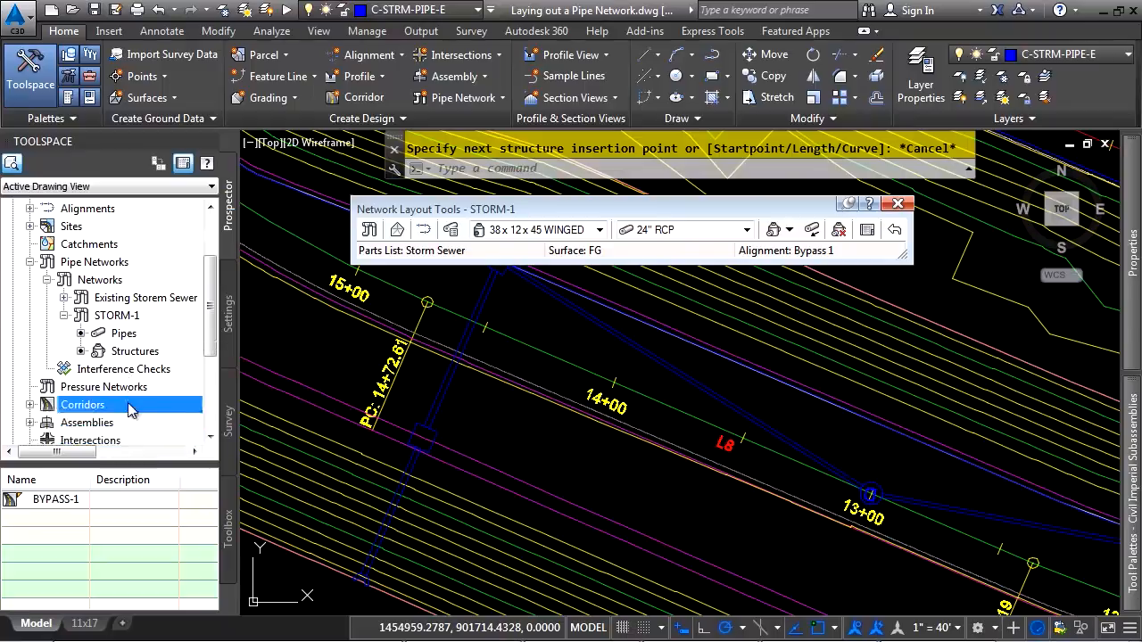
left_click(124, 335)
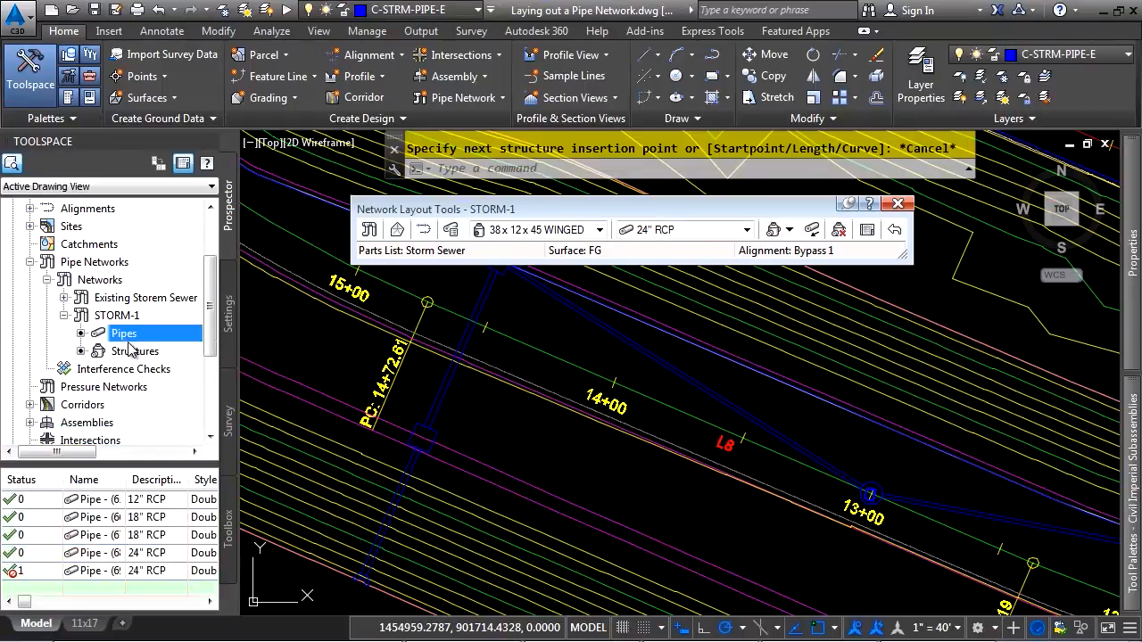
left_click(126, 351)
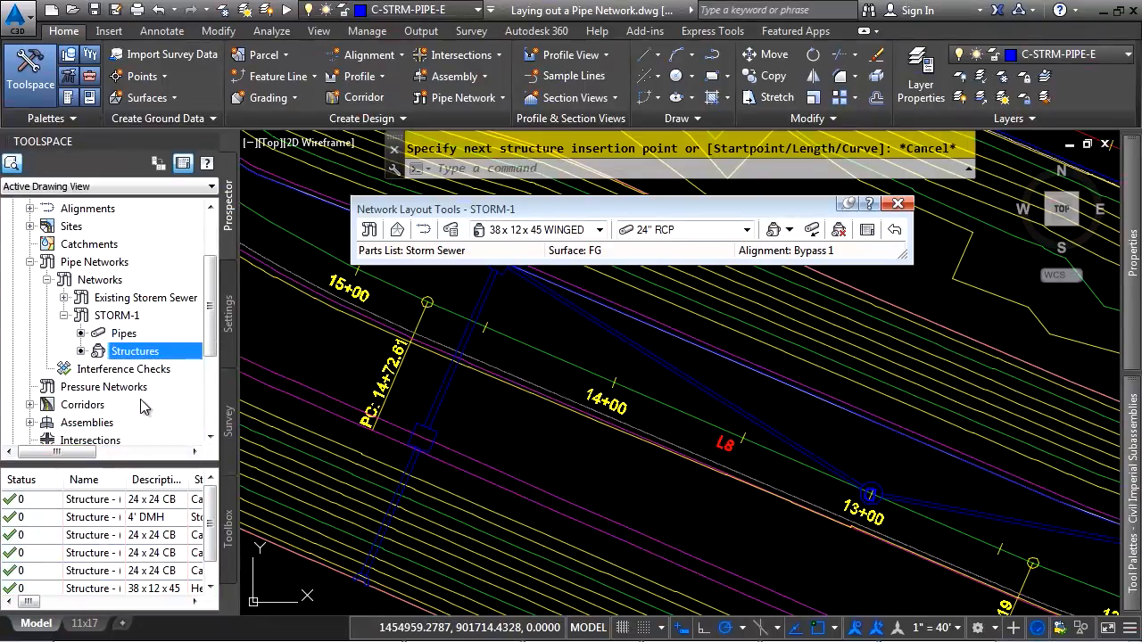
mouse_move(211, 544)
left_mouse_down()
mouse_move(211, 566)
mouse_move(214, 531)
left_mouse_up()
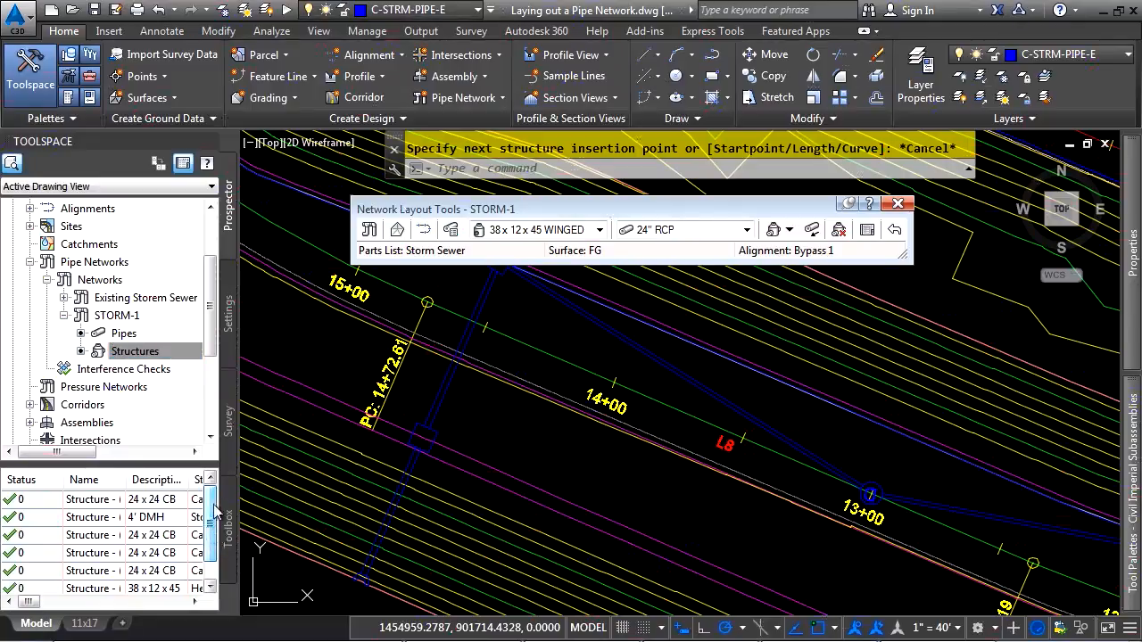
- Select a catch basin, its adjoining pipe and the winged headwall, and extend the selection with Select Similar
key("Escape")
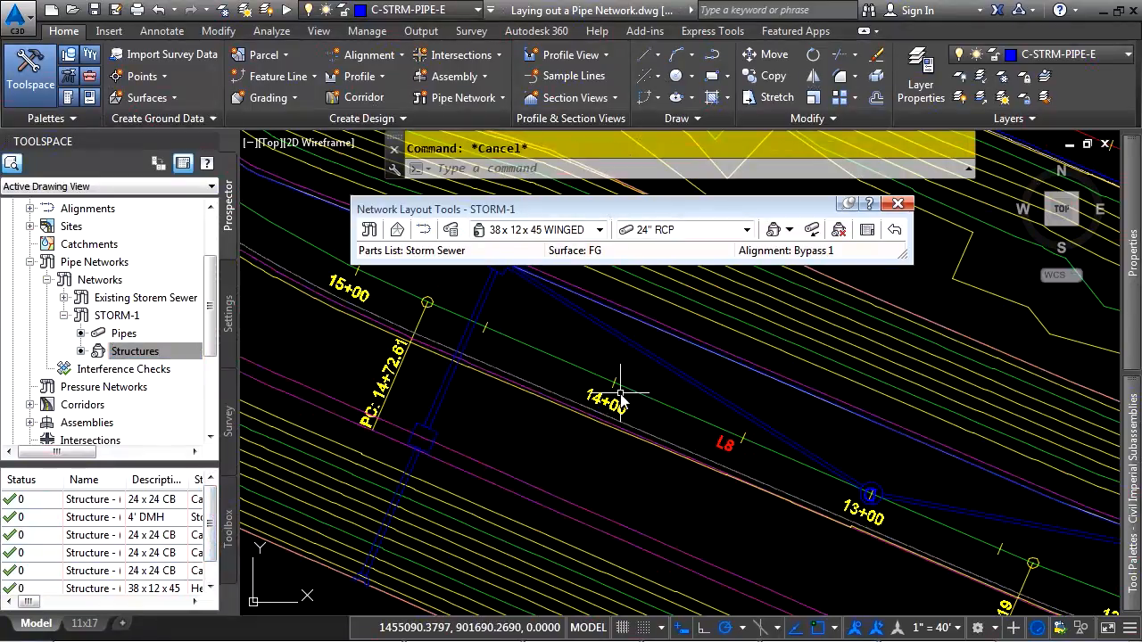
left_click(417, 437)
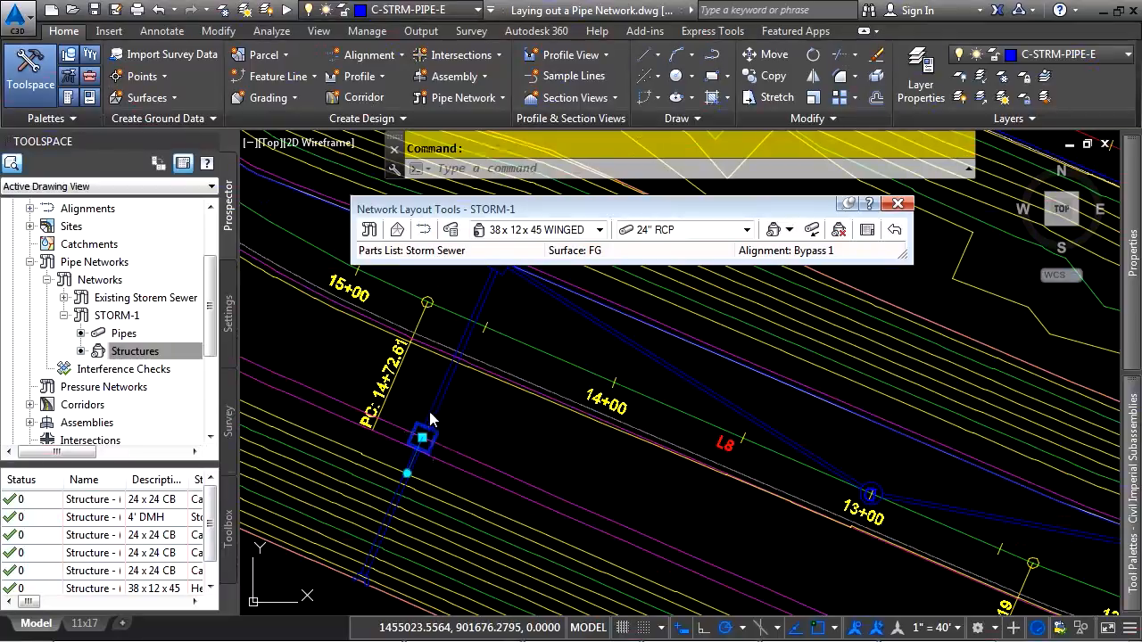
left_click(434, 409)
middle_click_drag(632, 436, 722, 301)
scroll(495, 449, "up", 5)
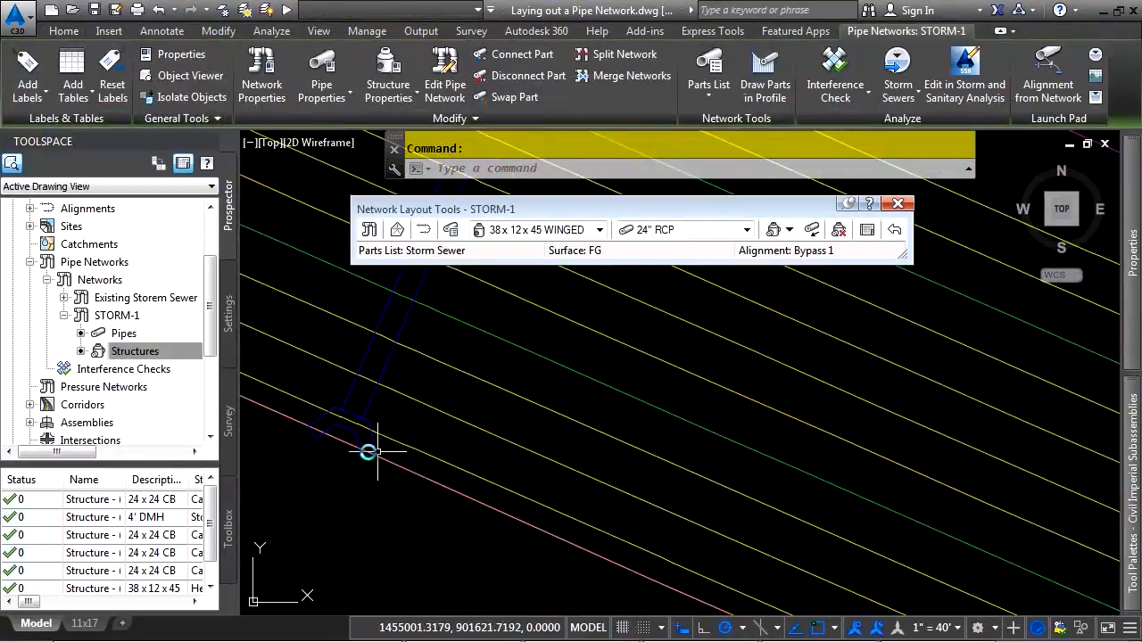
right_click(608, 393)
left_click(669, 384)
scroll(627, 394, "down", 5)
middle_click_drag(741, 344, 407, 515)
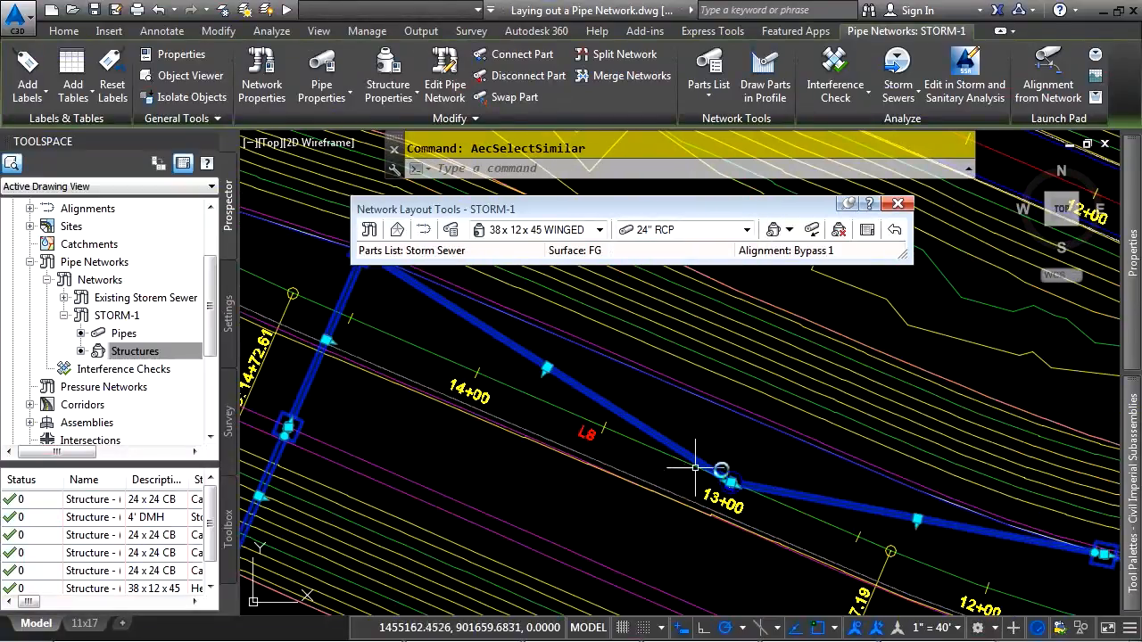
- Add the manhole at station 13+00 to the selected network parts and run Select Similar again
scroll(736, 462, "up", 5)
middle_click_drag(736, 462, 591, 406)
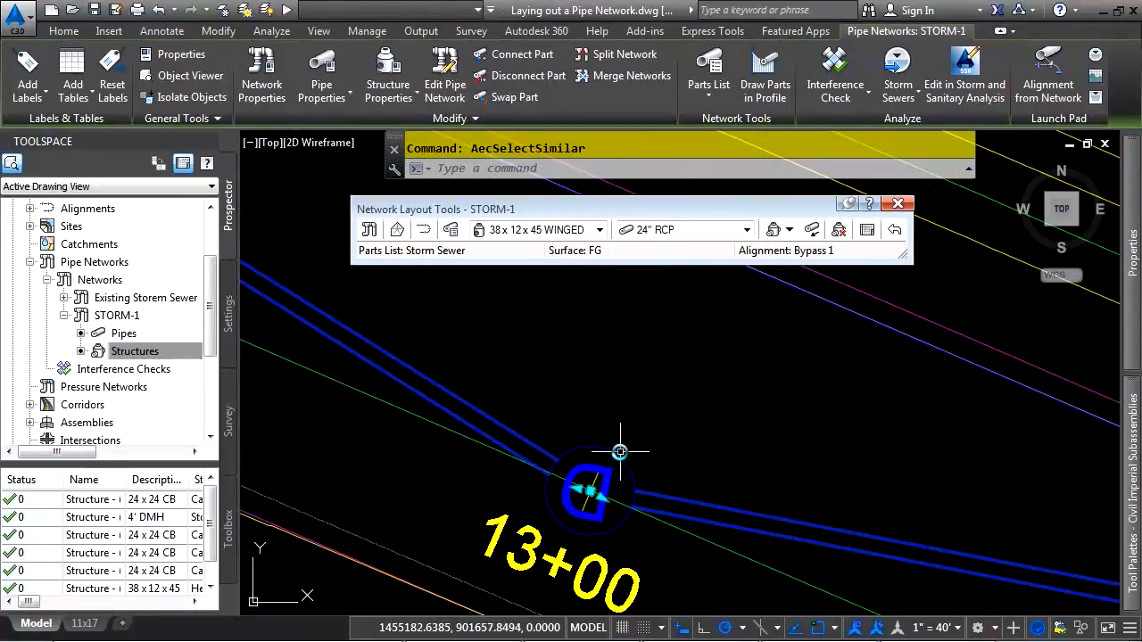
right_click(697, 440)
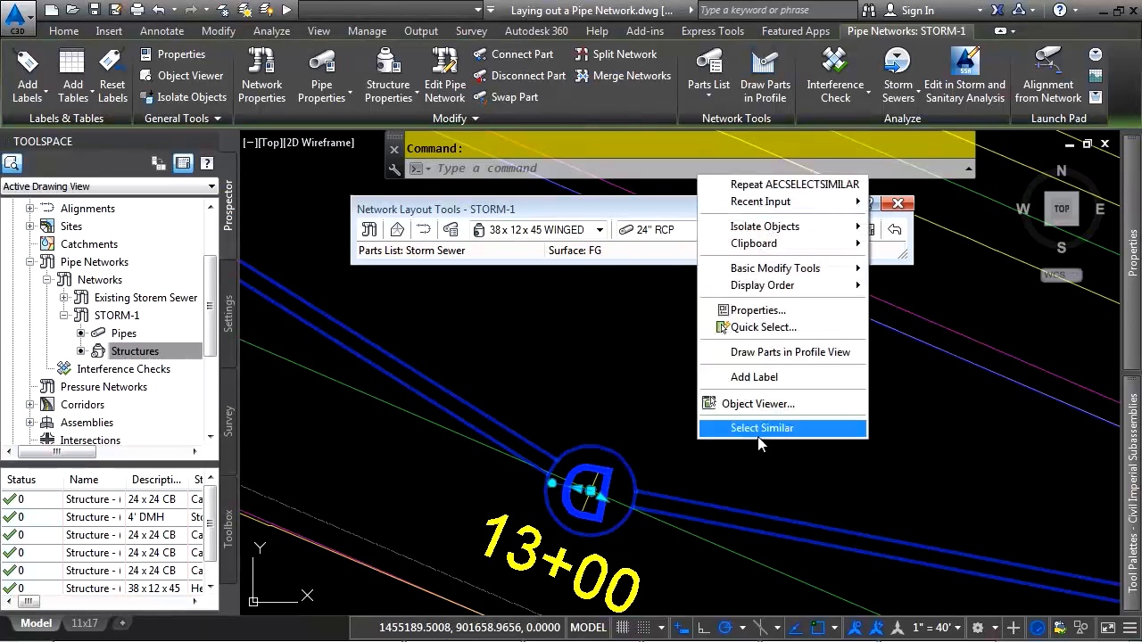
left_click(759, 435)
scroll(726, 445, "down", 6)
mouse_move(847, 471)
middle_mouse_down()
mouse_move(330, 391)
mouse_move(359, 380)
mouse_move(877, 424)
middle_mouse_up()
left_click(877, 431)
key("Escape")
- Examine the selected storm pipes and structures in 3D in the Object Viewer, close up at a catch basin, and clear the selection
left_click(182, 75)
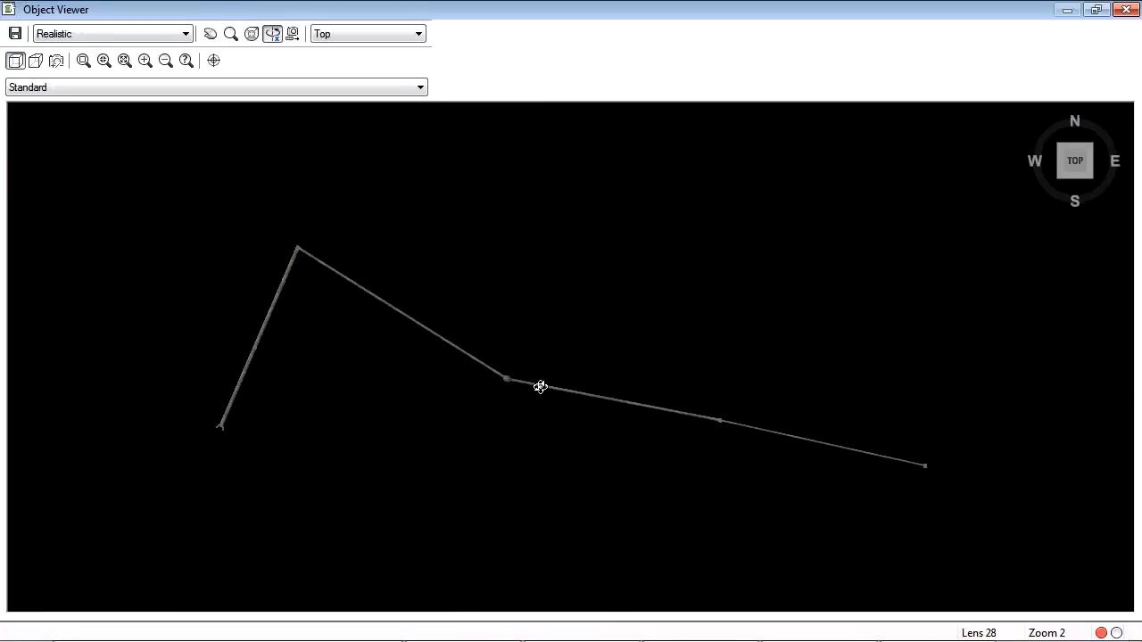
left_click_drag(478, 341, 569, 321)
scroll(770, 408, "up", 3)
middle_click_drag(864, 436, 538, 339)
scroll(685, 411, "up", 3)
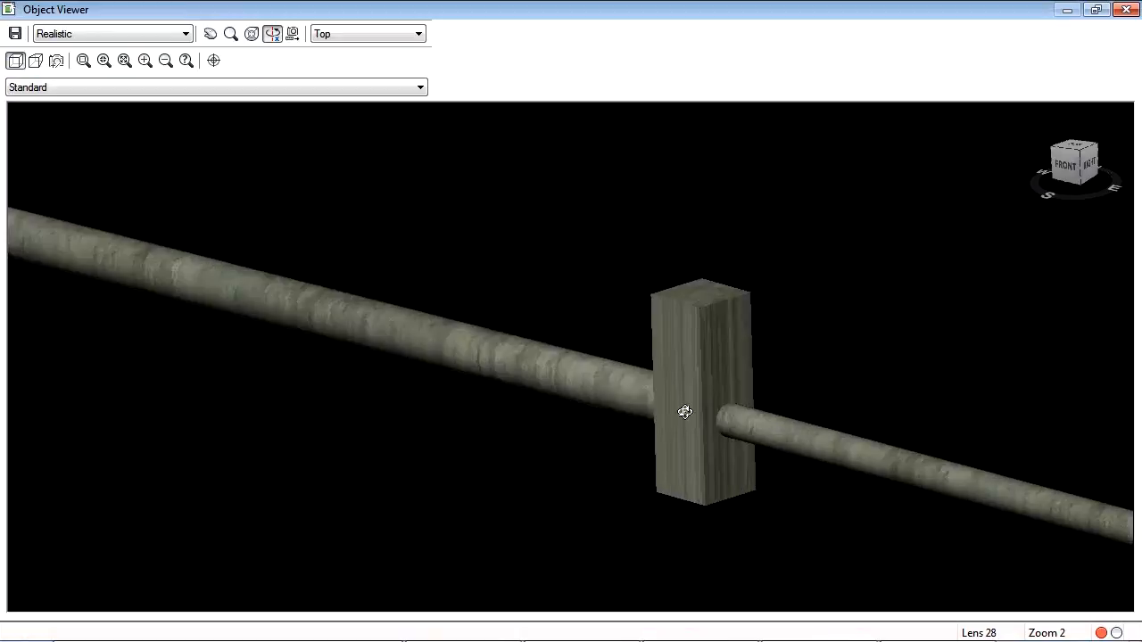
scroll(684, 411, "up", 2)
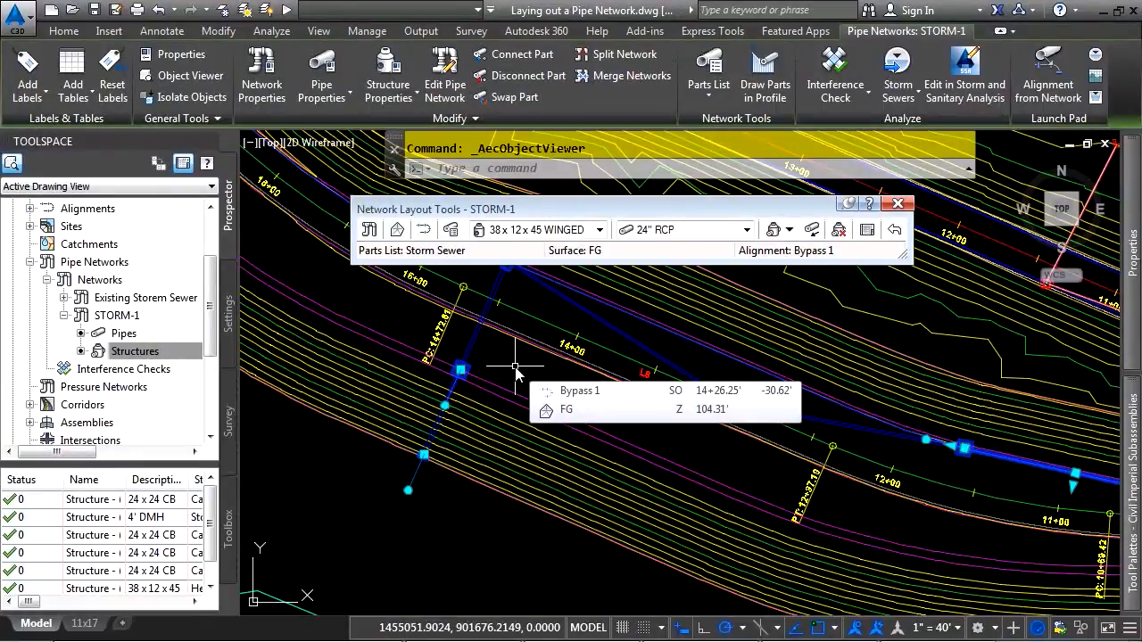
key("Escape")
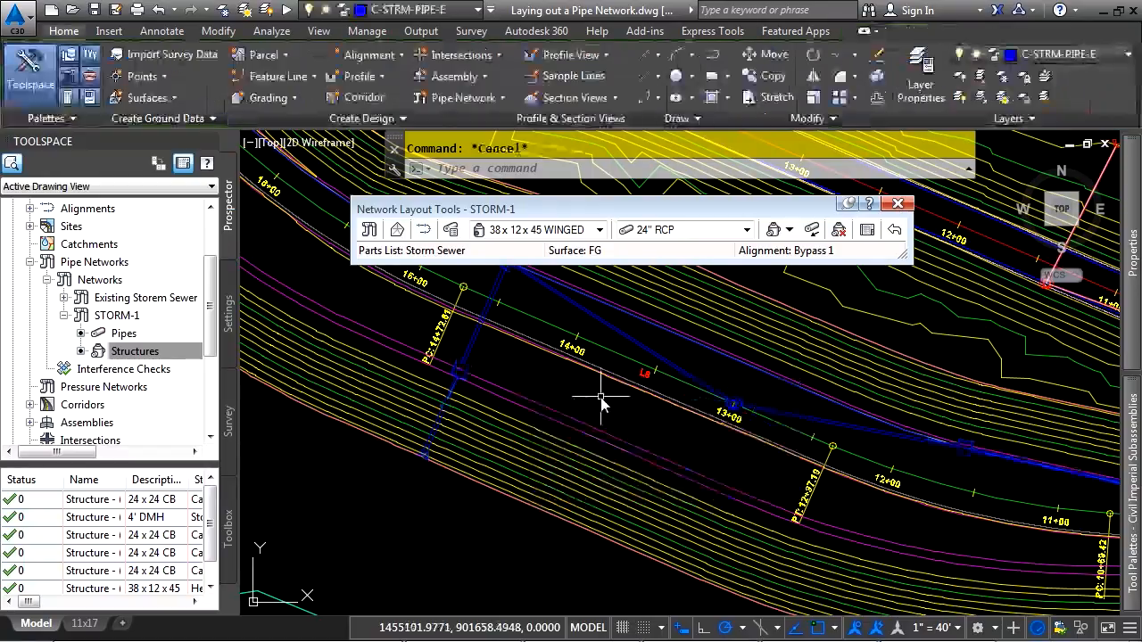
- Start Alignment from Network, tracing the parts from the catch basin near station 10+00 to the winged headwall
middle_click_drag(874, 459, 373, 366)
scroll(372, 366, "up", 5)
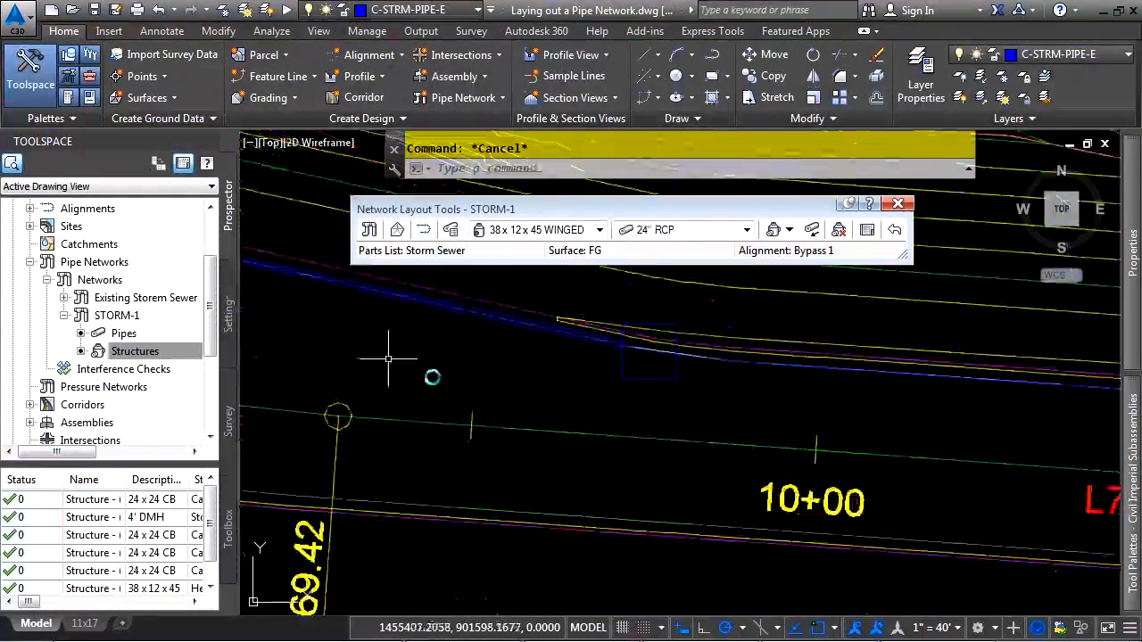
left_click(635, 376)
left_click(611, 390)
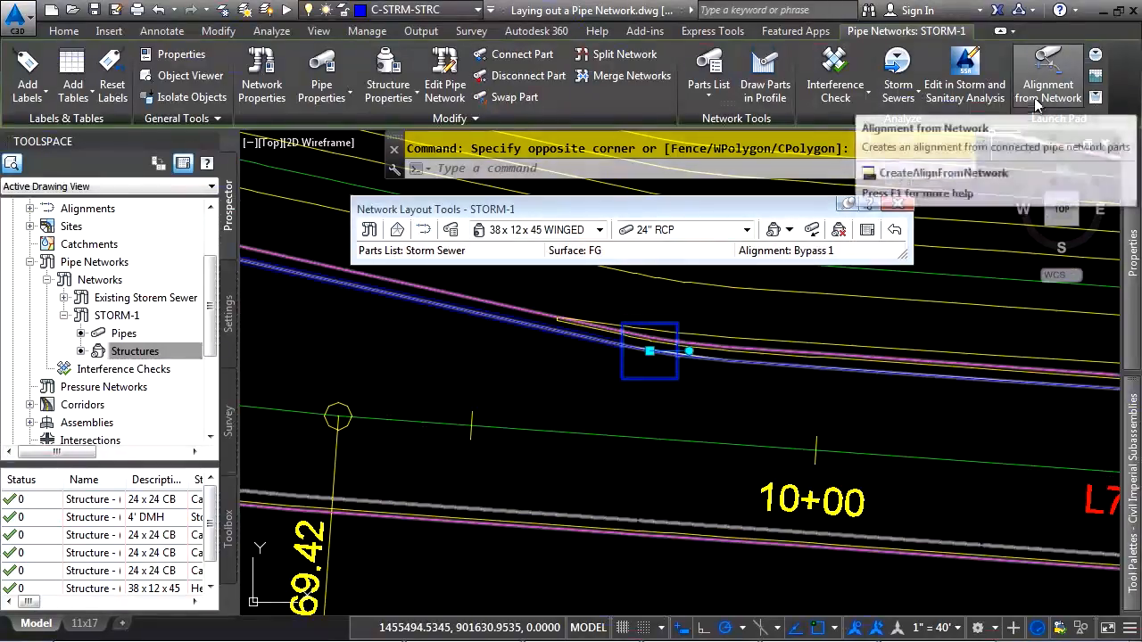
left_click(1048, 73)
scroll(614, 367, "down", 5)
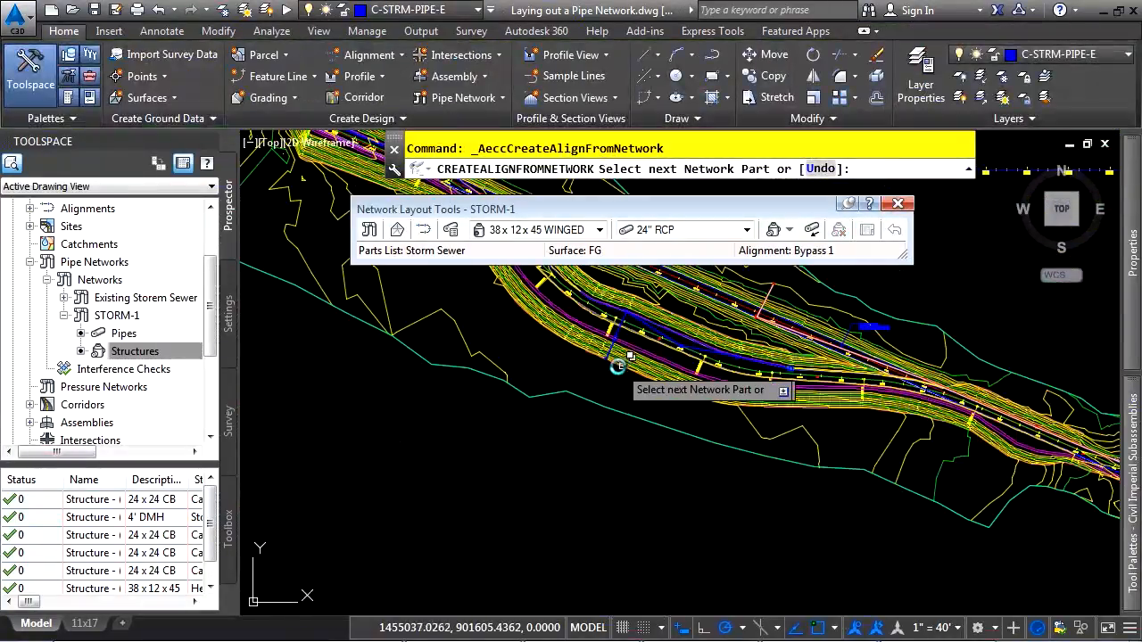
scroll(606, 366, "up", 6)
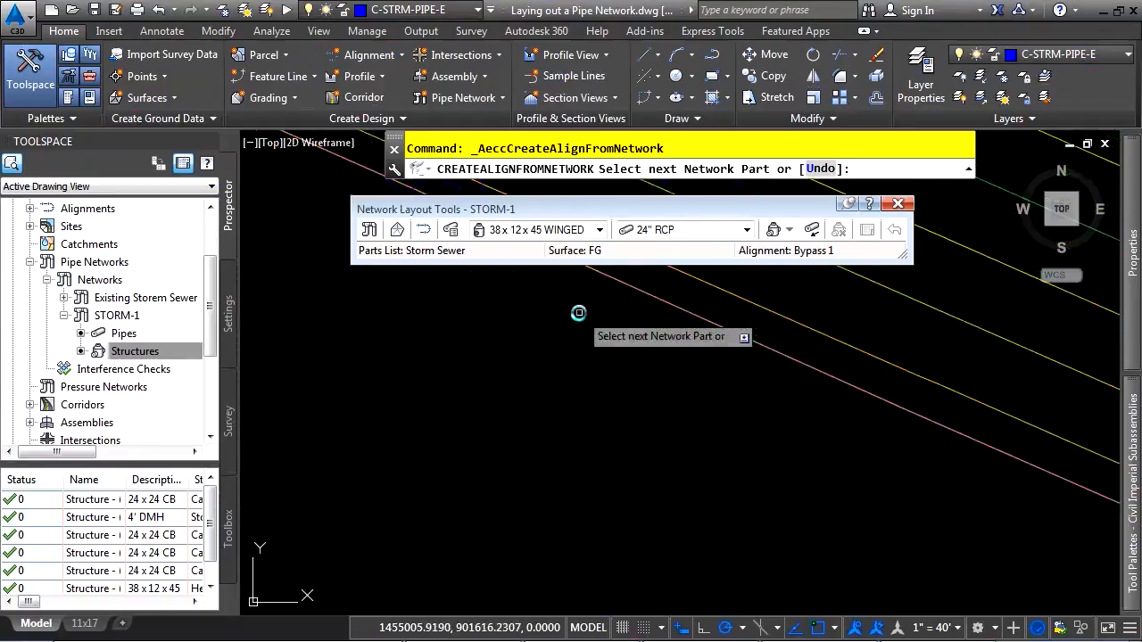
left_click(554, 421)
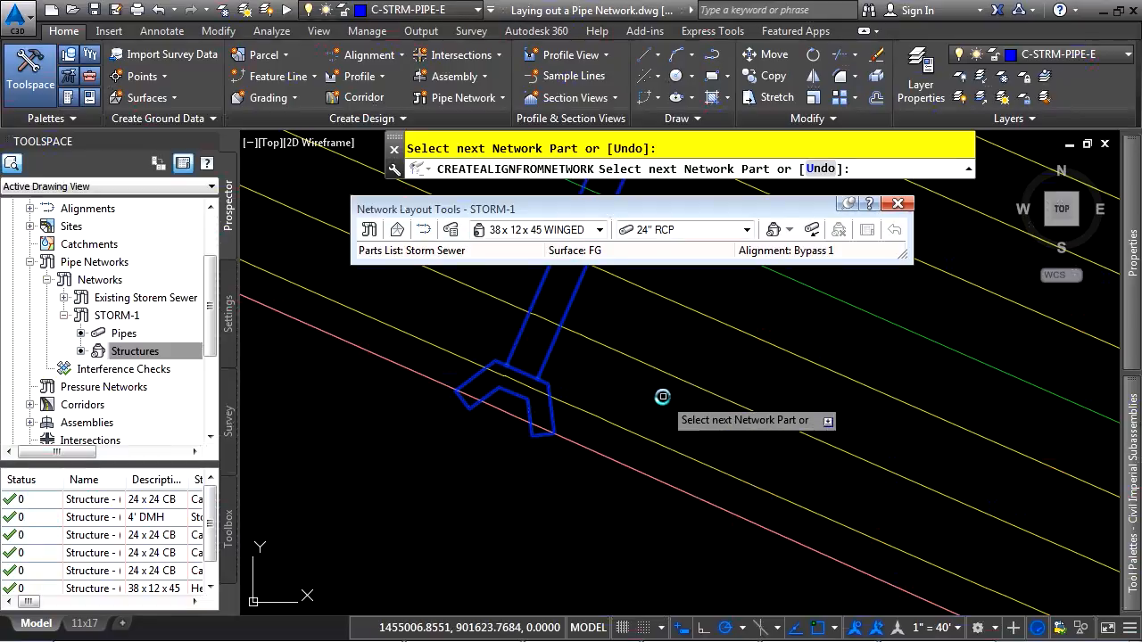
key("Return")
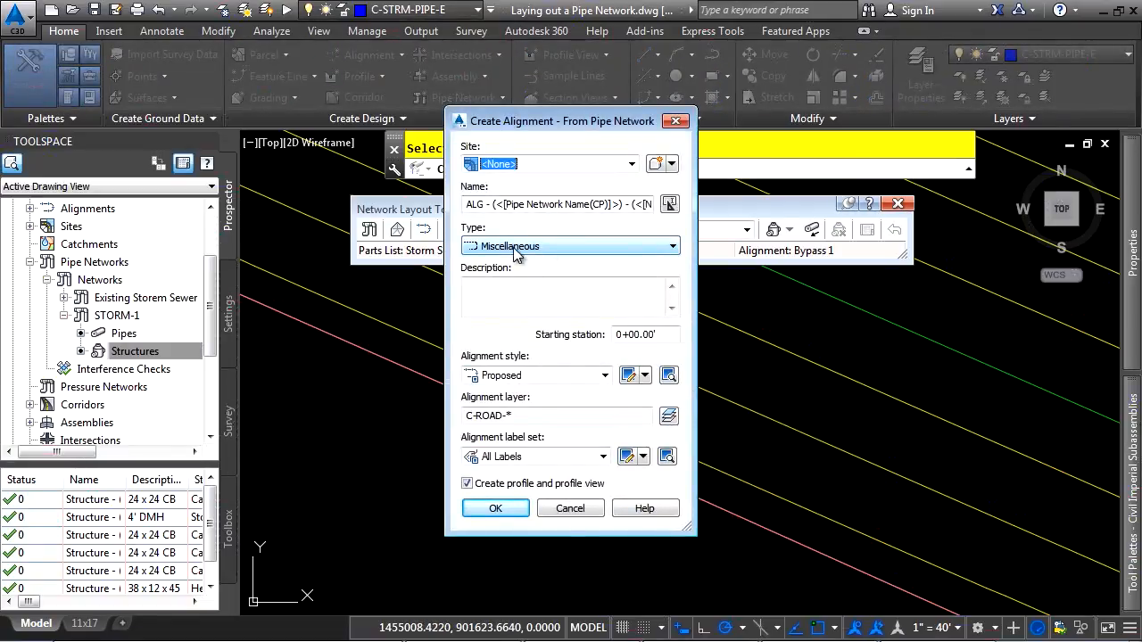
- Create the alignment with the Basic style and the No Labels label set, including its profile and profile view
left_click(542, 376)
left_click(511, 398)
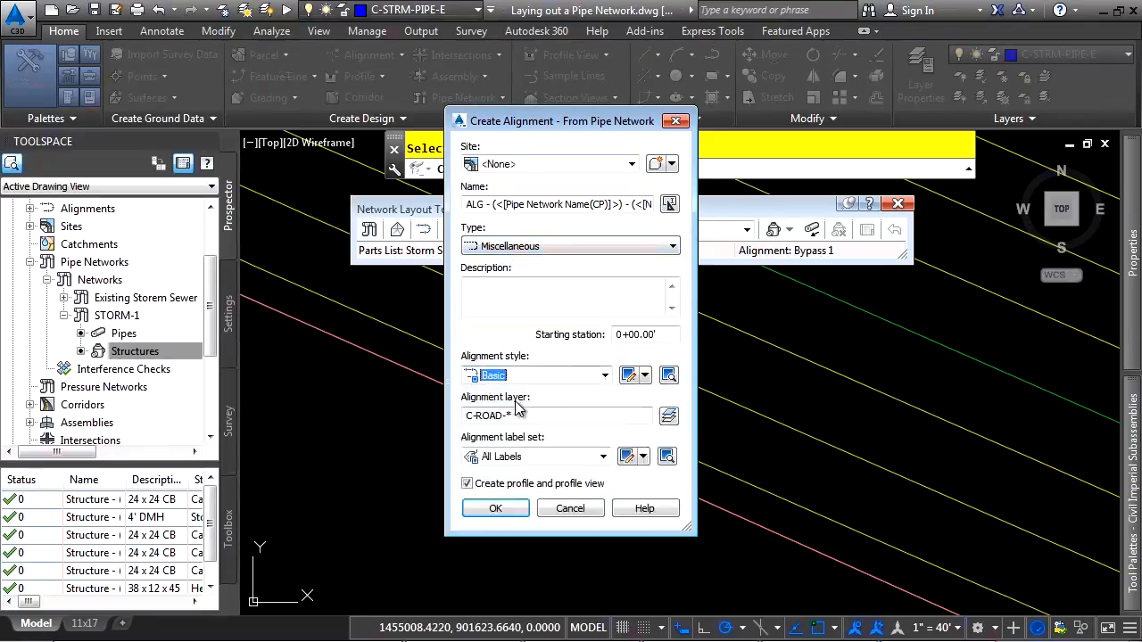
left_click(539, 458)
left_click(517, 475)
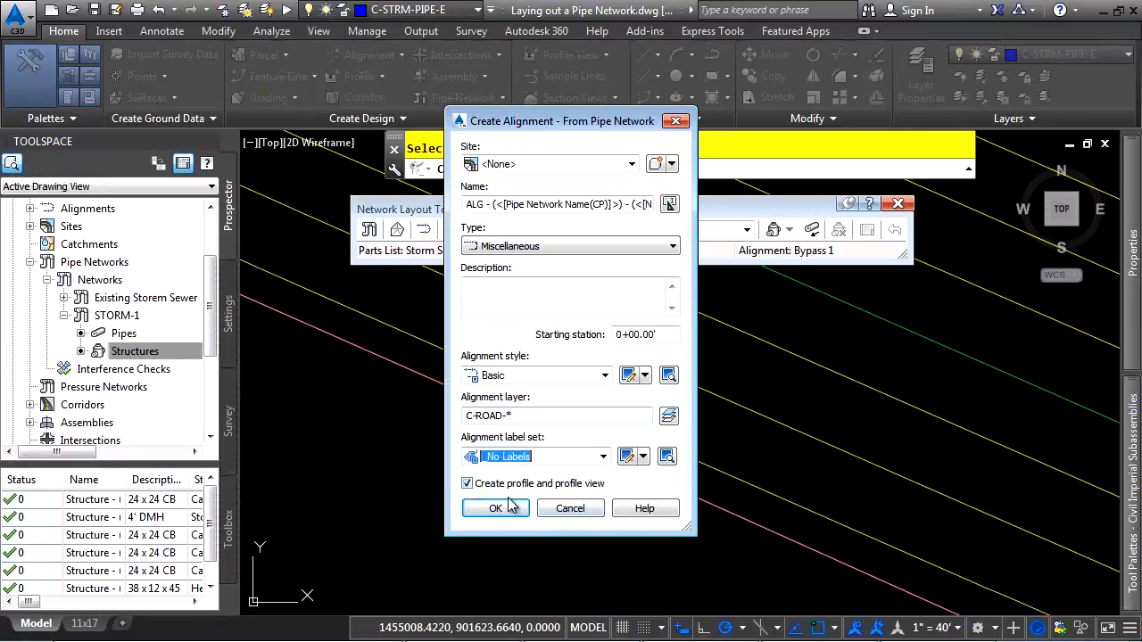
left_click(496, 507)
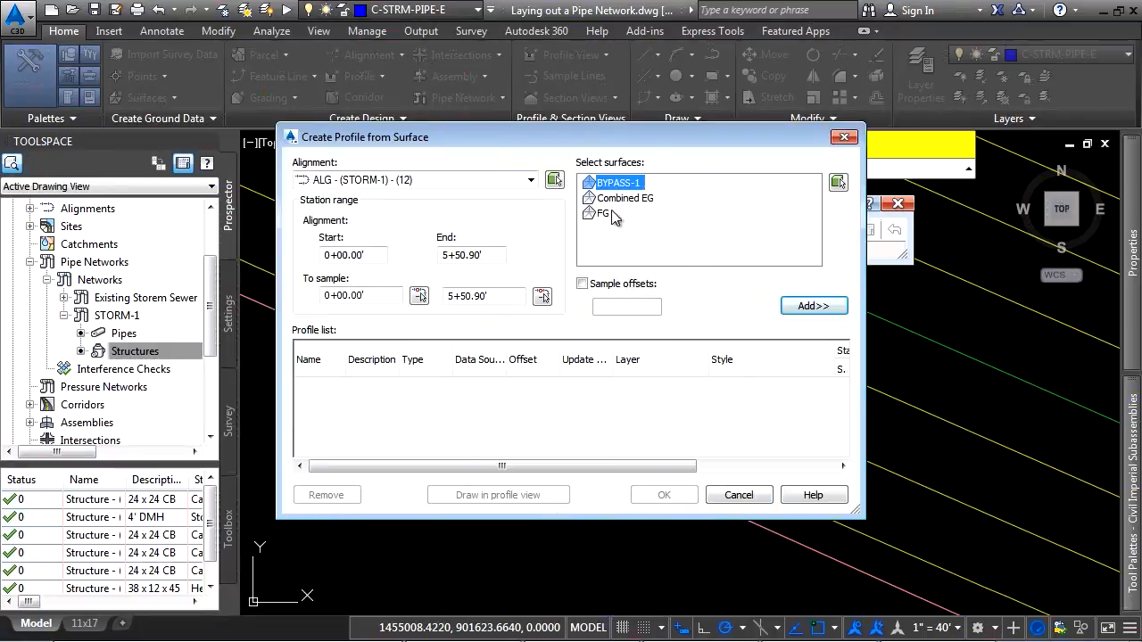
- Sample the FG surface along the new alignment and go on to draw it in a profile view
left_click(606, 214)
left_click(812, 306)
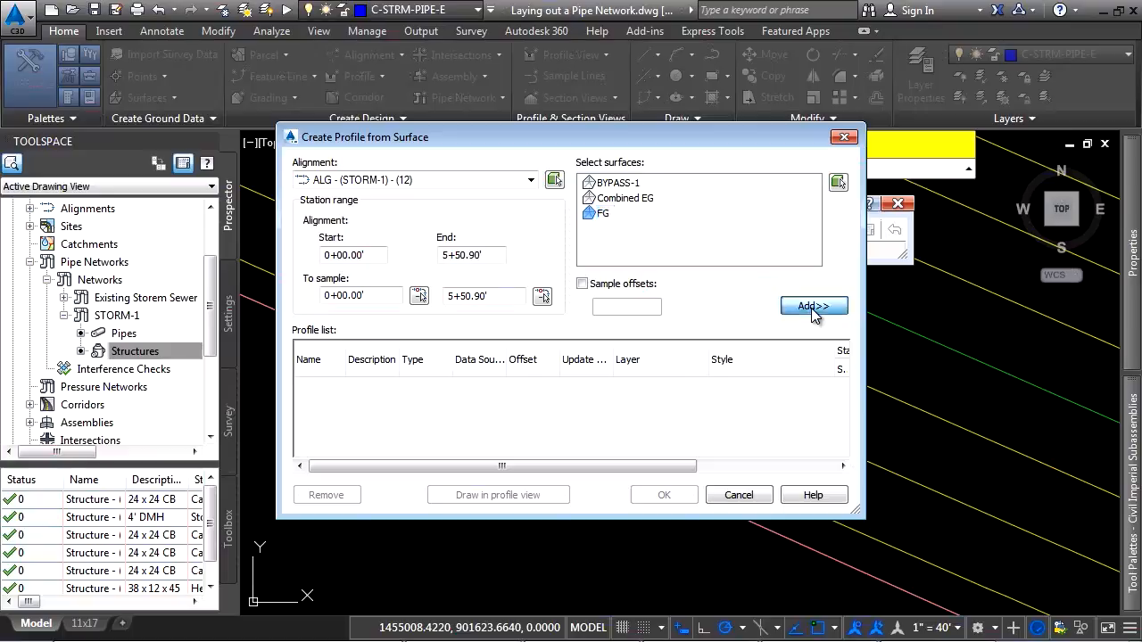
left_click(530, 499)
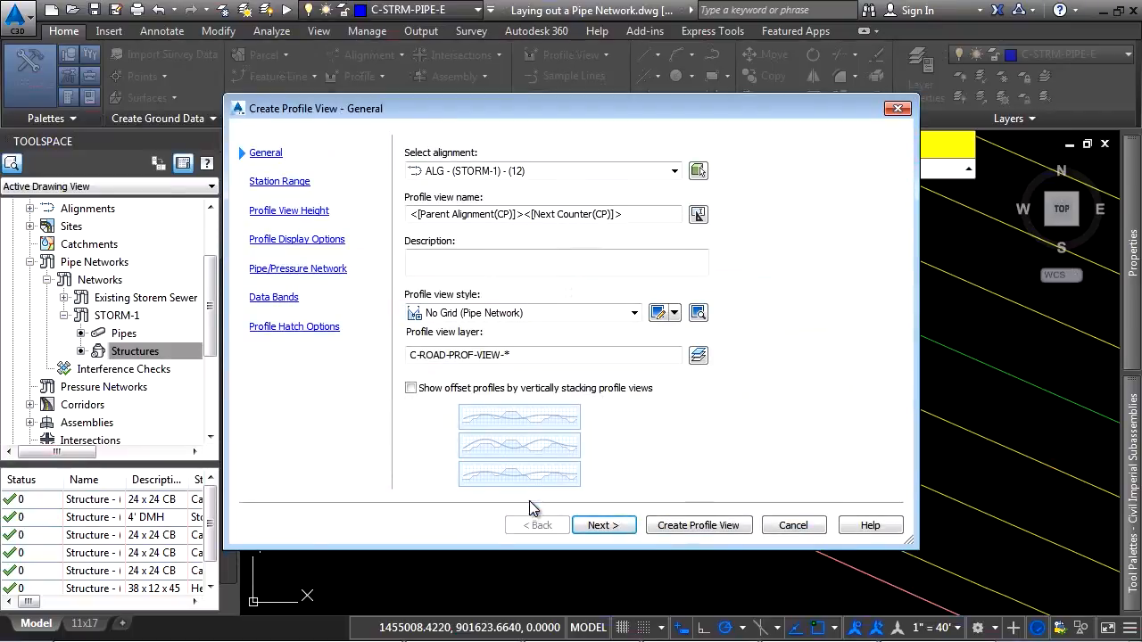
- Set the label set of the FG surface profile to No Labels in the profile display options
left_click(323, 242)
left_click_drag(570, 473, 767, 477)
left_click(649, 210)
left_click(548, 295)
left_click(528, 309)
left_click(495, 324)
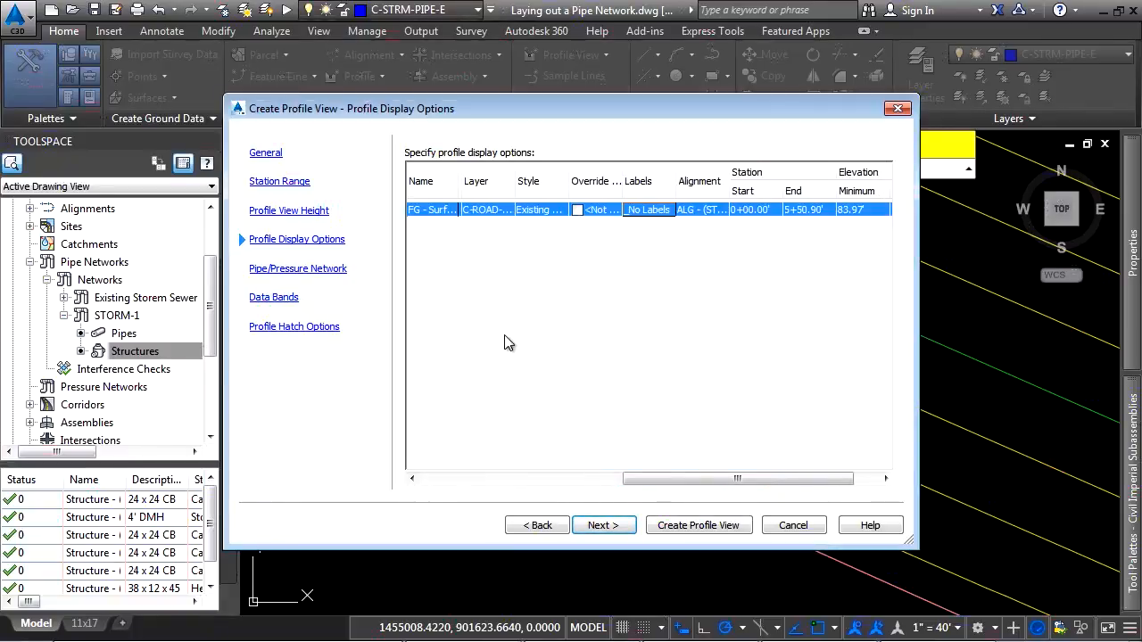
- Create the profile view with all STORM-1 pipes and structures included, placing it in the empty area beside the site plan
left_click(317, 269)
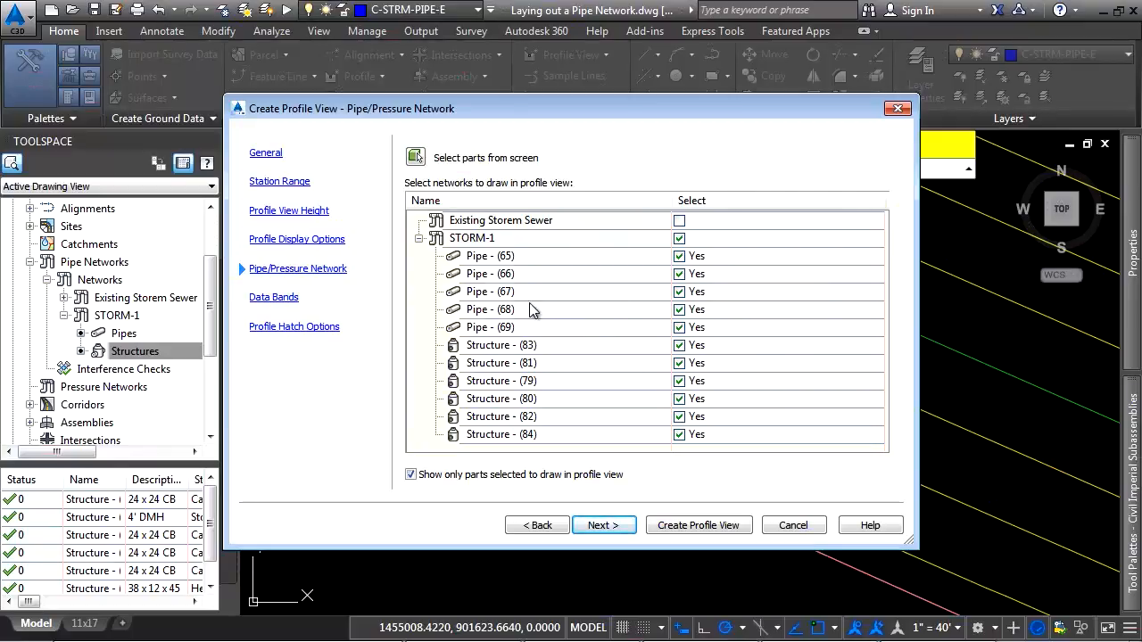
left_click(700, 524)
scroll(591, 438, "down", 3)
scroll(592, 439, "down", 4)
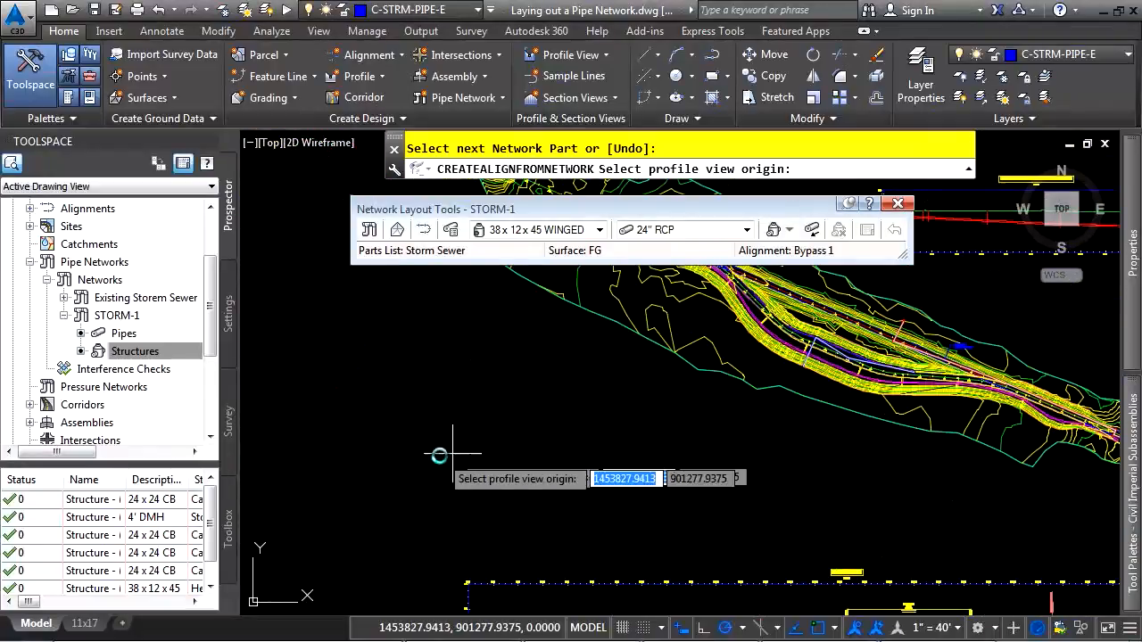
left_click(274, 480)
scroll(339, 438, "up", 5)
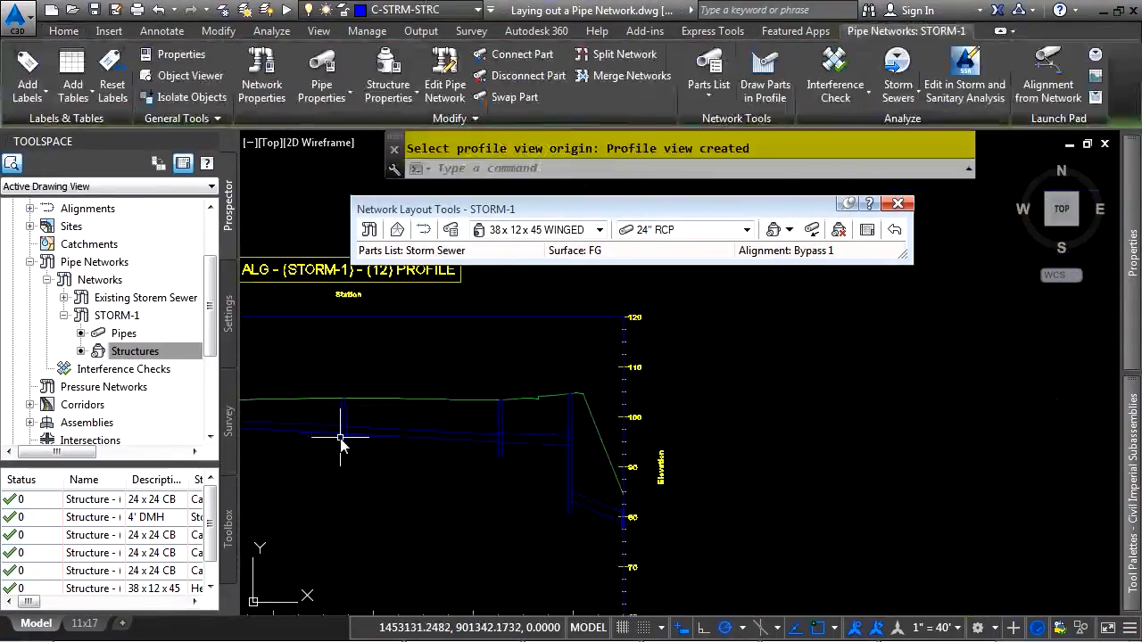
- Examine the new storm sewer profile view and the existing Bypass 1 profile view in relation to the site plan
scroll(736, 458, "down", 1)
middle_click_drag(928, 458, 620, 427)
mouse_move(910, 463)
middle_mouse_down()
mouse_move(581, 436)
mouse_move(509, 445)
middle_mouse_up()
scroll(991, 479, "down", 6)
middle_click_drag(1027, 473, 493, 403)
middle_click_drag(923, 433, 713, 410)
middle_click_drag(661, 541, 680, 459)
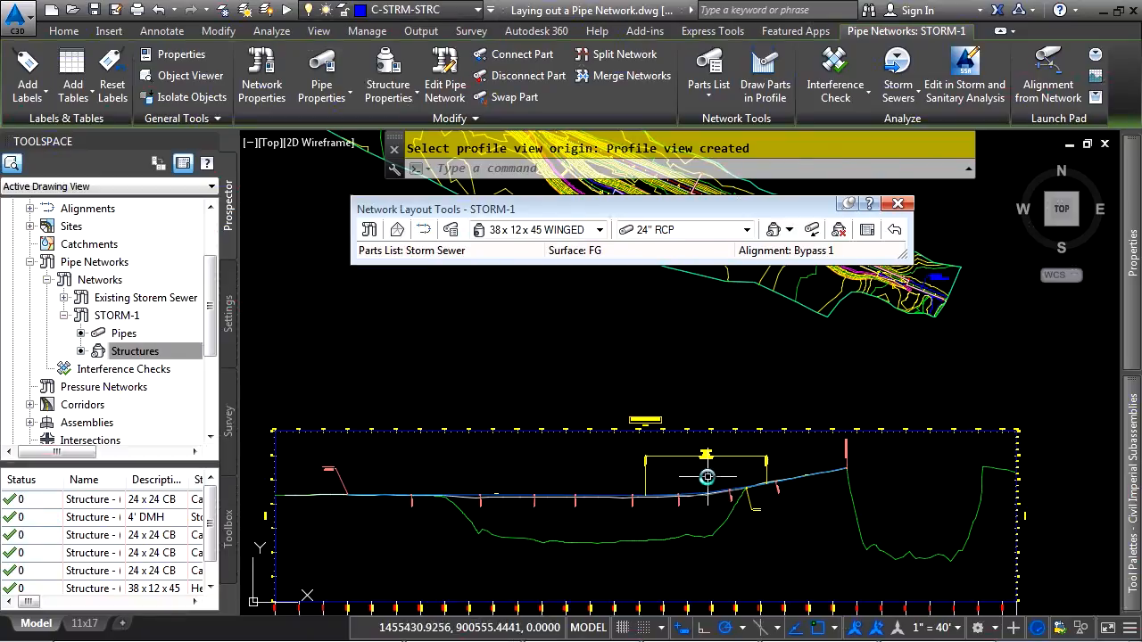
middle_click_drag(700, 342, 660, 553)
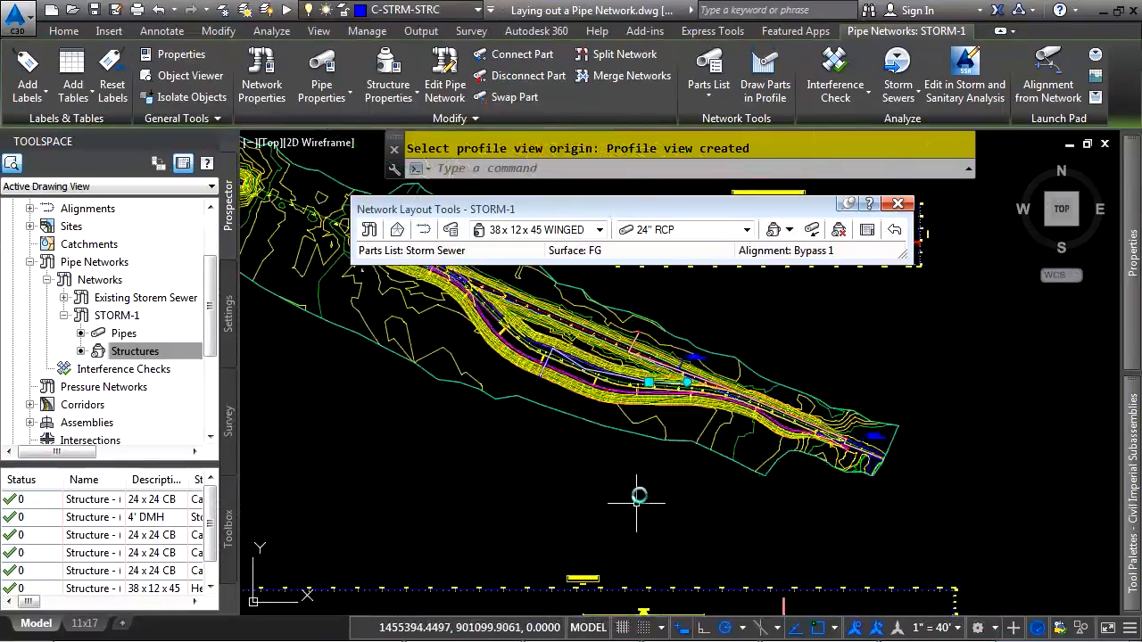
- Select the connected catch basins, manhole and pipes from the catch basin near station 10+00 to the one near 14+50
key("Escape")
scroll(678, 363, "up", 5)
mouse_move(615, 310)
middle_mouse_down()
mouse_move(619, 417)
mouse_move(591, 447)
middle_mouse_up()
left_click(527, 410)
middle_click_drag(366, 379, 769, 485)
scroll(658, 435, "up", 5)
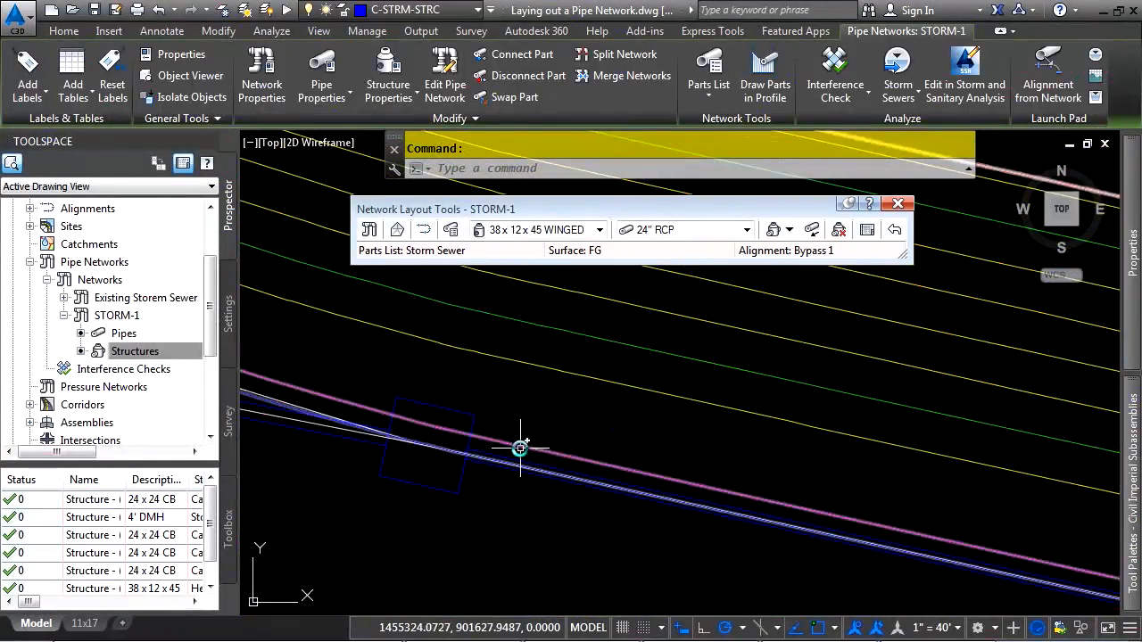
left_click(445, 410)
middle_click_drag(413, 455, 938, 435)
scroll(687, 367, "down", 3)
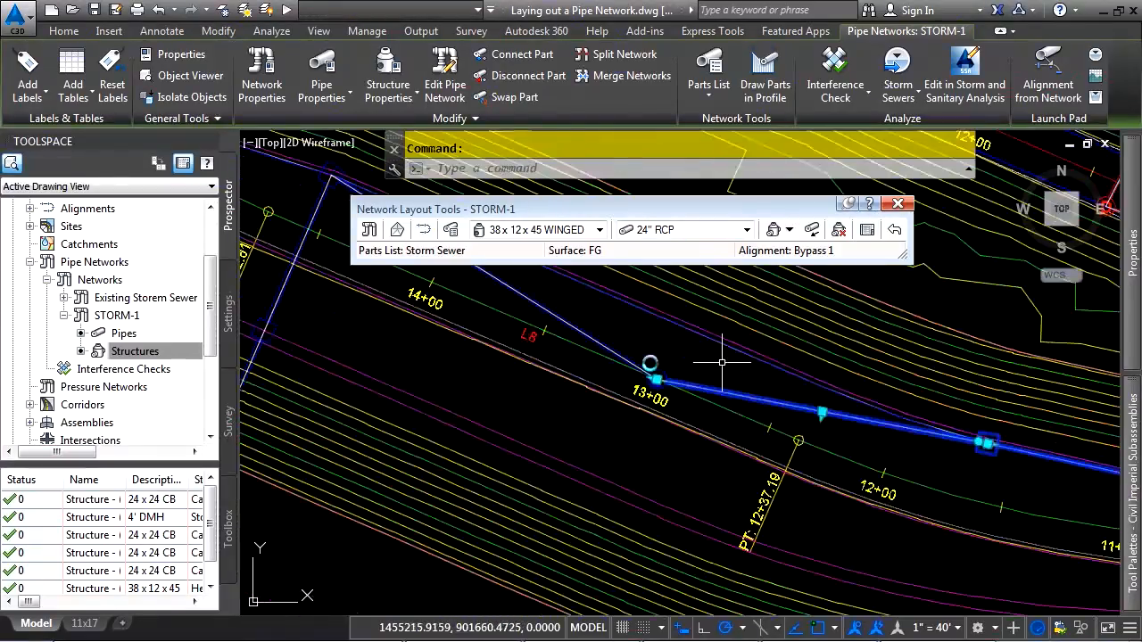
middle_click_drag(461, 278, 636, 467)
scroll(622, 435, "up", 4)
left_click(625, 437)
left_click(322, 223)
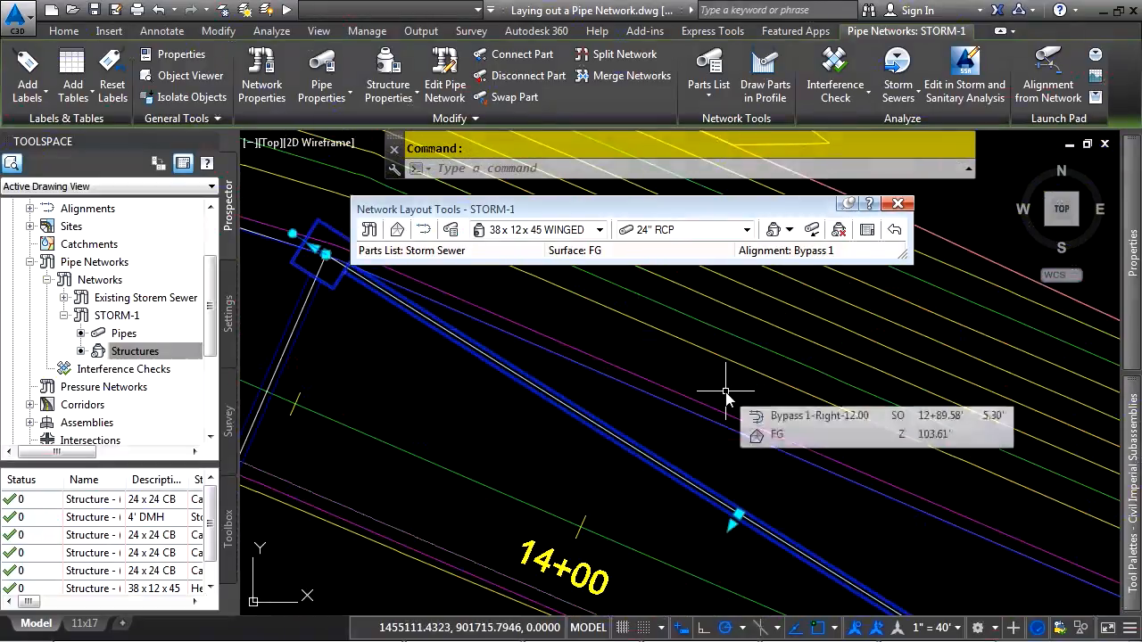
- Draw the selected storm sewer parts in the Bypass 1 profile view
right_click(649, 368)
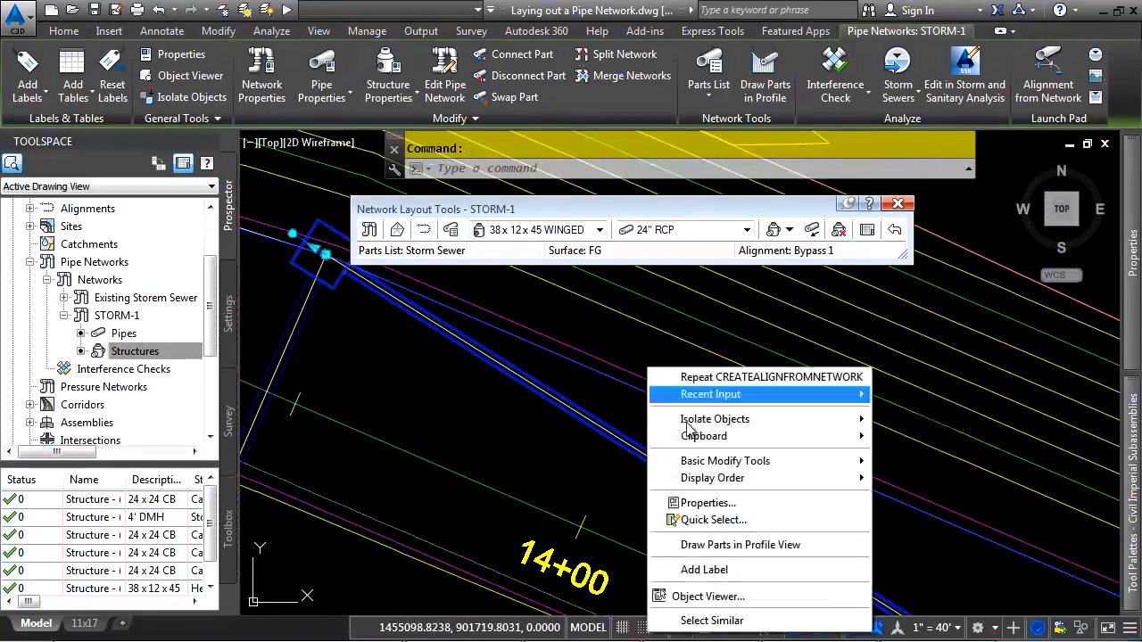
left_click(740, 545)
scroll(631, 466, "down", 5)
scroll(630, 466, "down", 4)
middle_click_drag(710, 540, 647, 323)
left_click(523, 492)
scroll(527, 408, "up", 4)
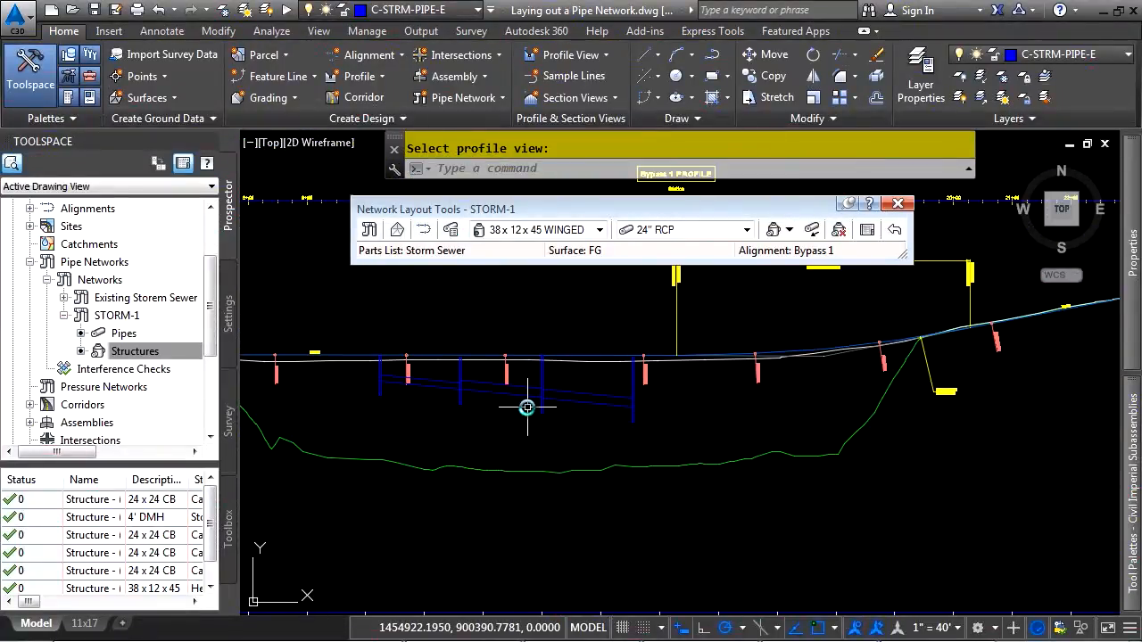